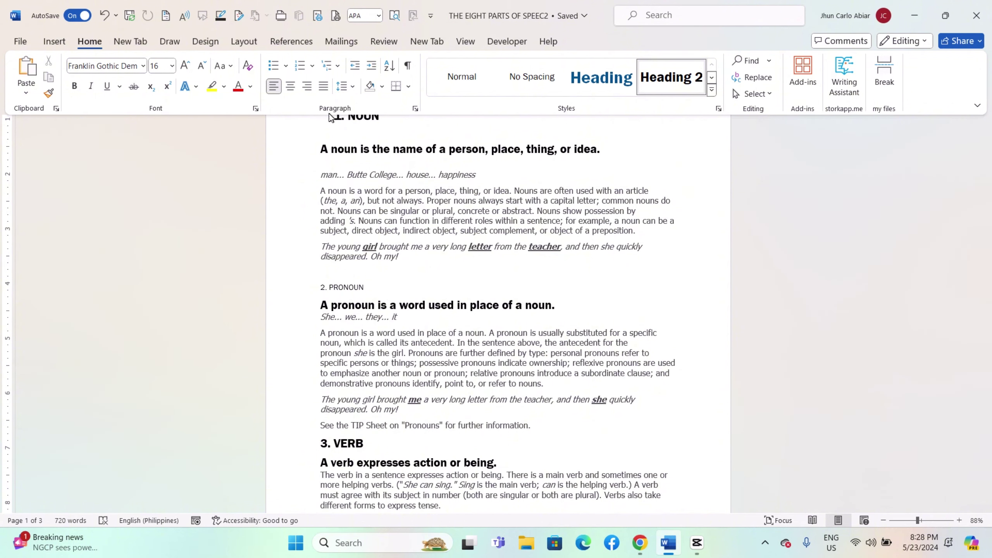
Open the paragraph settings and review the Indents and Spacing options and the Line and Page Breaks options
left_click(415, 110)
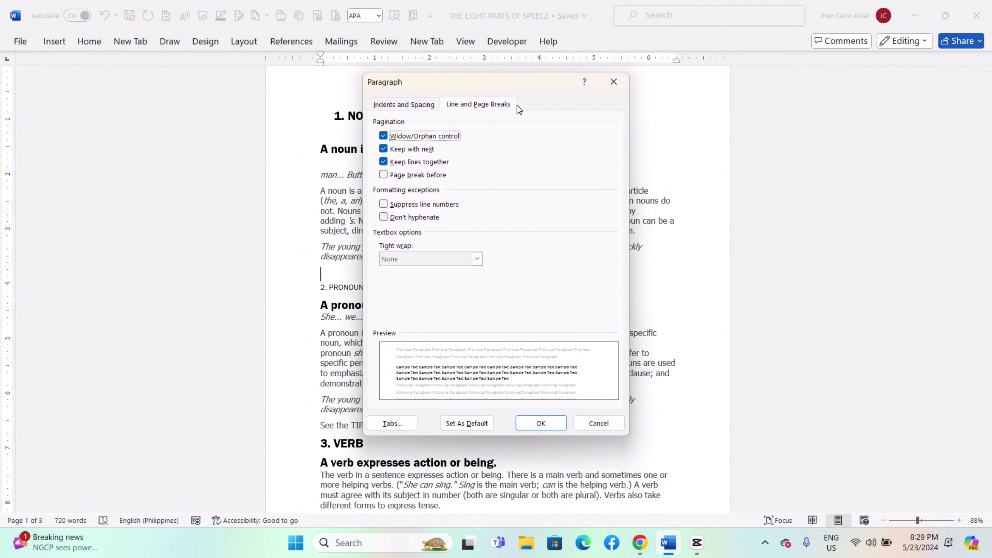
left_click(404, 104)
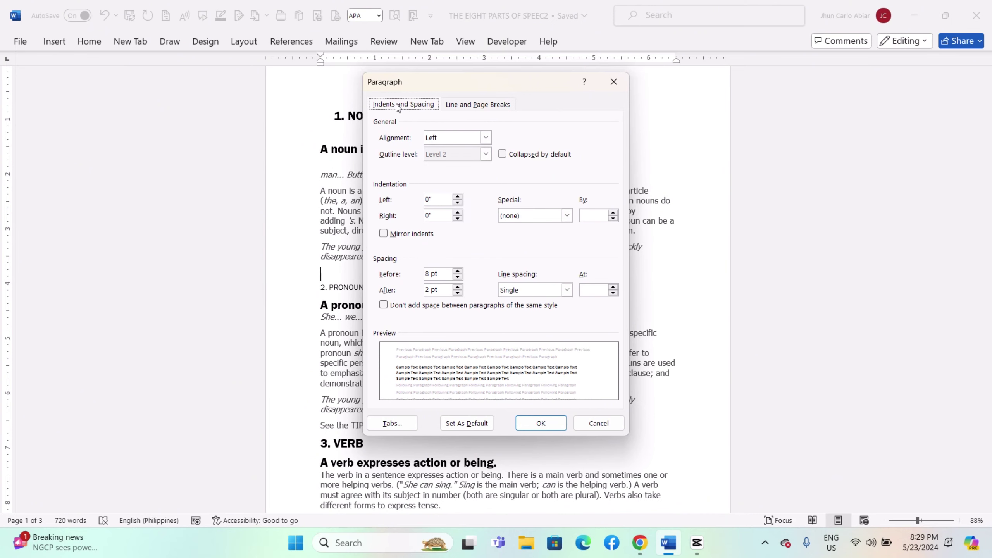
left_click(499, 105)
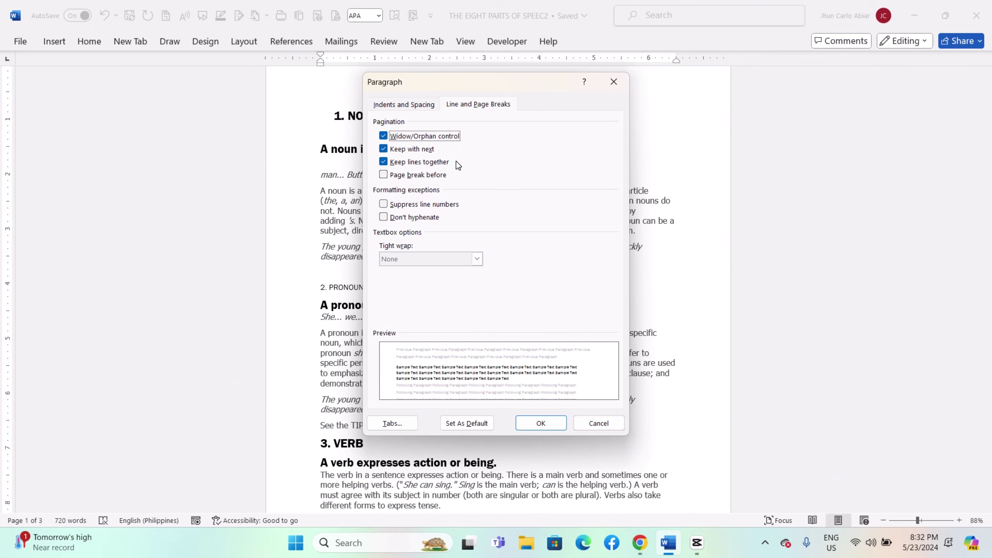
Try toggling Widow/Orphan control, Keep with next, Keep lines together and Page break before for the empty paragraph above "2. PRONOUN"
left_click(383, 137)
left_click(383, 137)
left_click(386, 151)
left_click(384, 151)
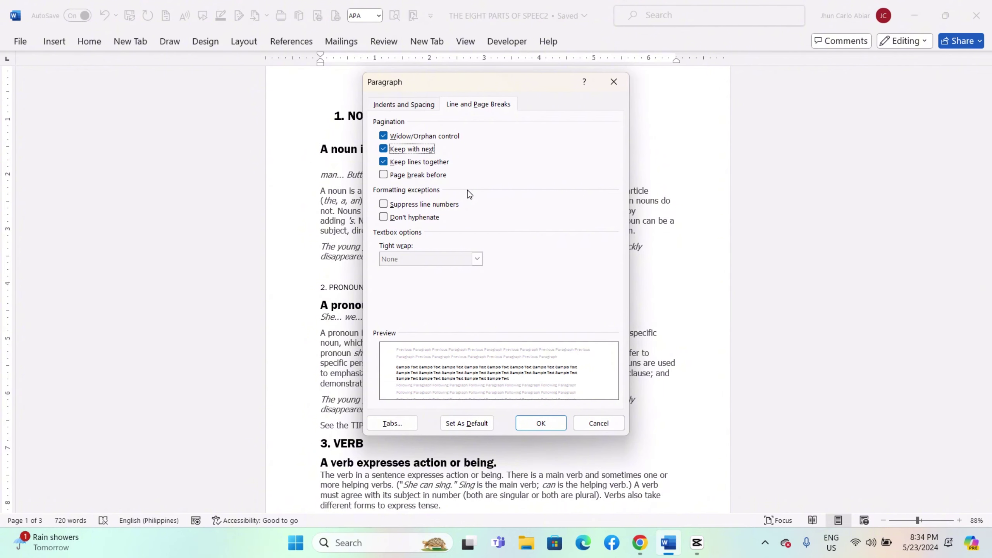
left_click(384, 162)
left_click(384, 162)
left_click(383, 176)
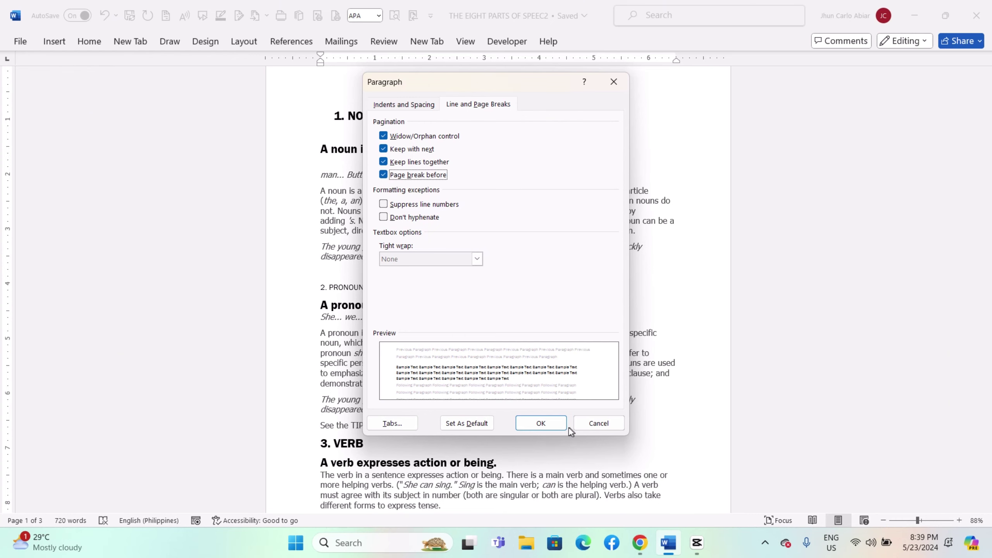
left_click(594, 424)
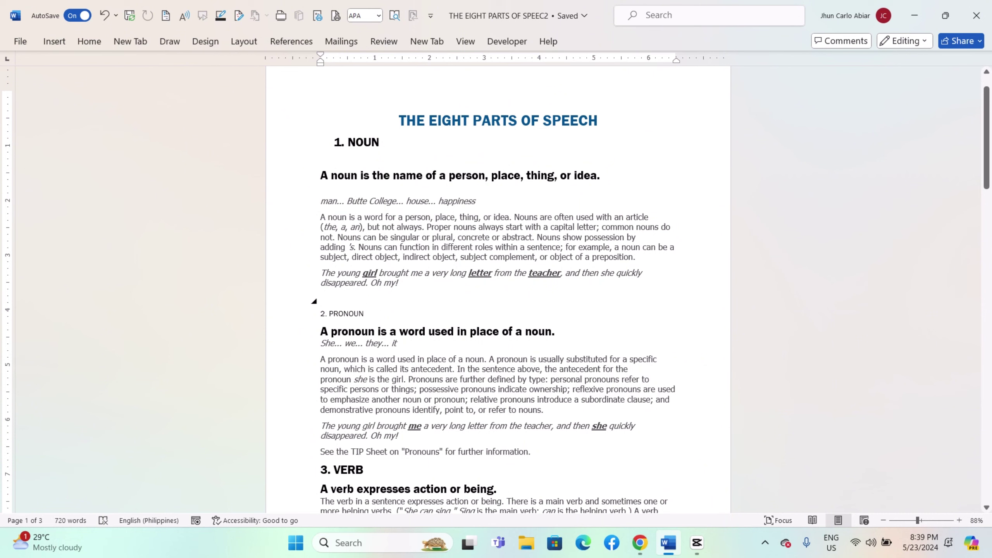
Examine how the headings and paragraphs break across pages, especially between the Verb section and the Adjective section
scroll(455, 299, "down", 3)
scroll(455, 299, "up", 1)
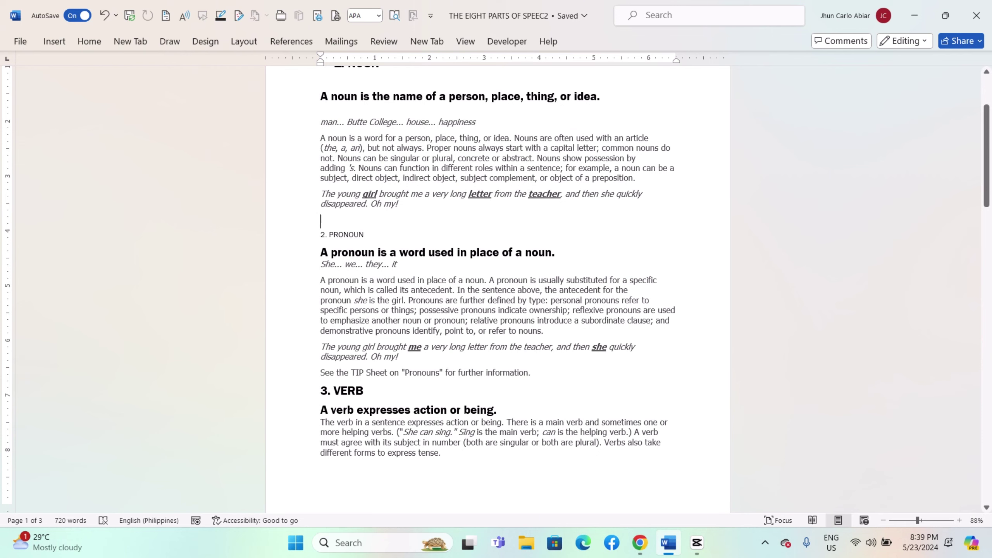
scroll(455, 298, "up", 3)
scroll(455, 299, "down", 9)
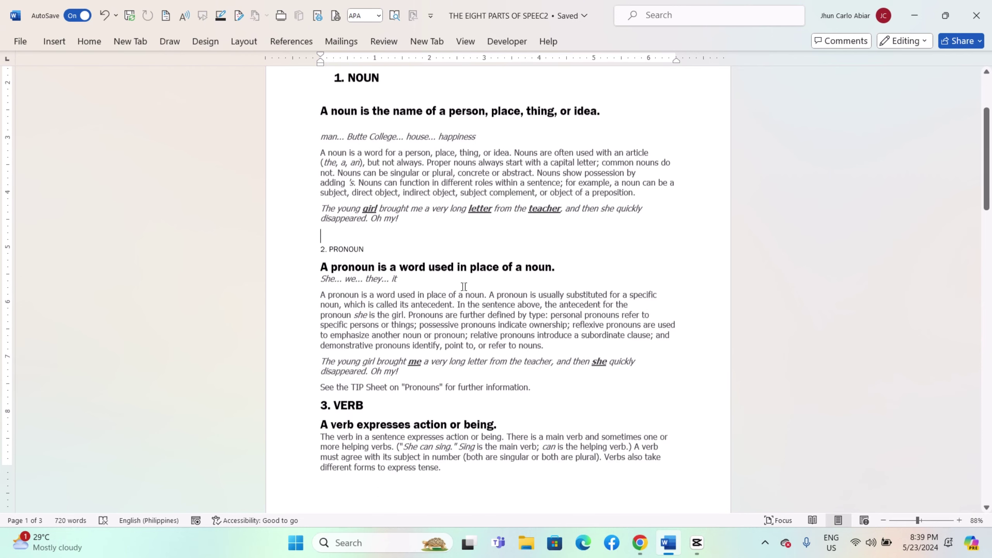
scroll(509, 277, "down", 3)
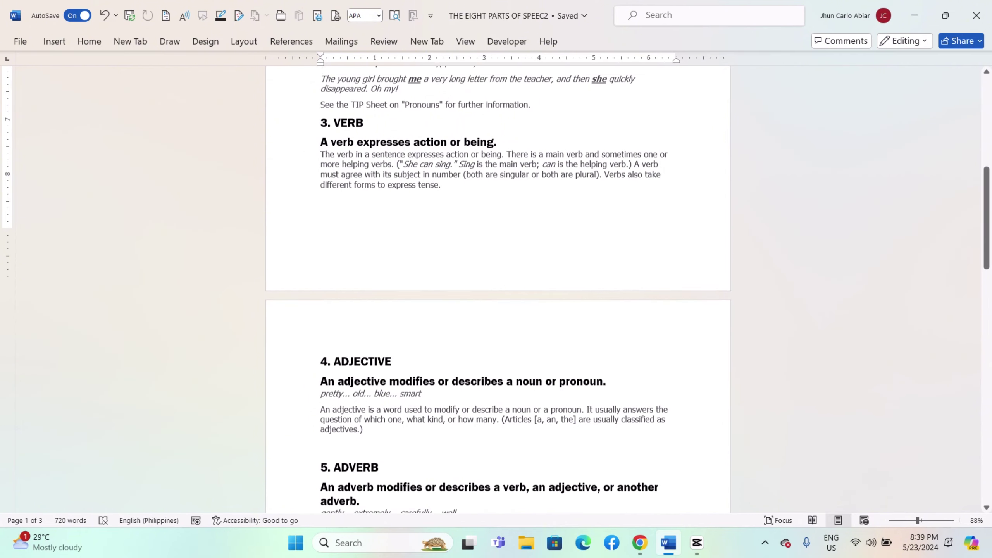
scroll(510, 276, "down", 3)
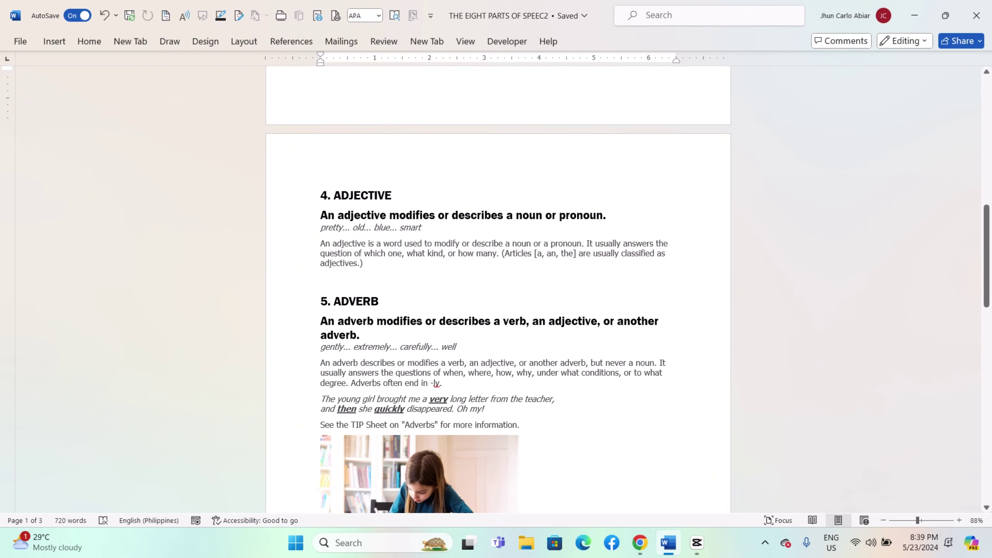
scroll(506, 272, "down", 2)
scroll(510, 263, "down", 2)
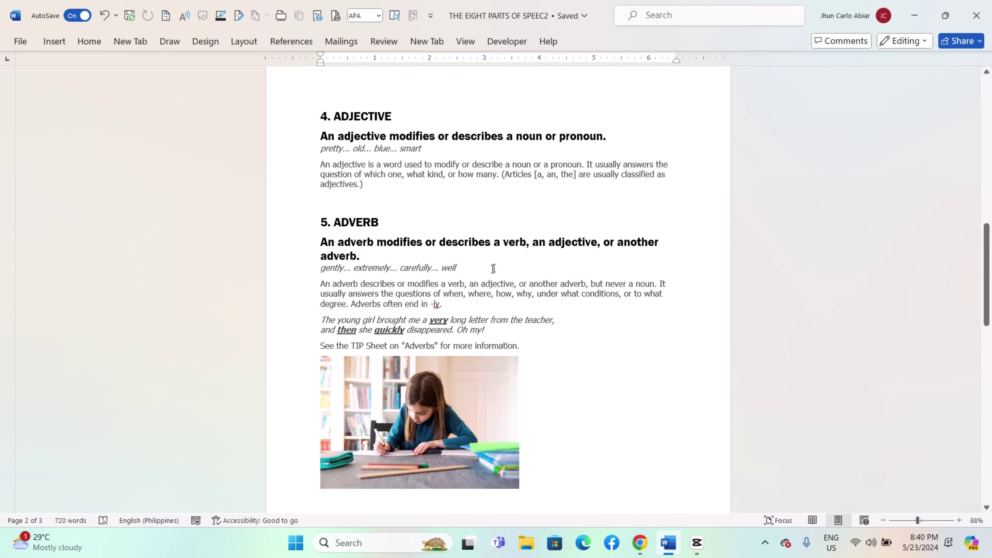
scroll(510, 263, "up", 3)
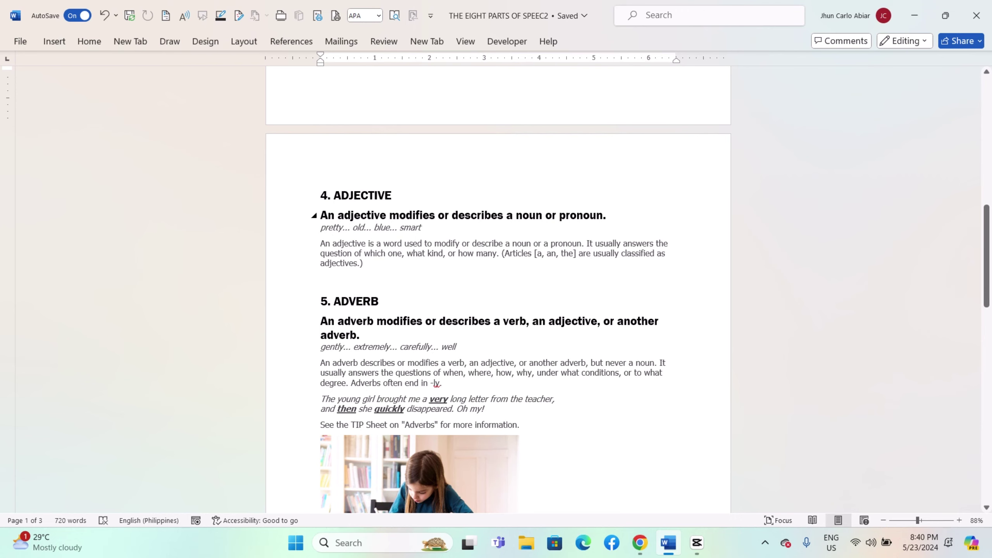
scroll(498, 289, "down", 1)
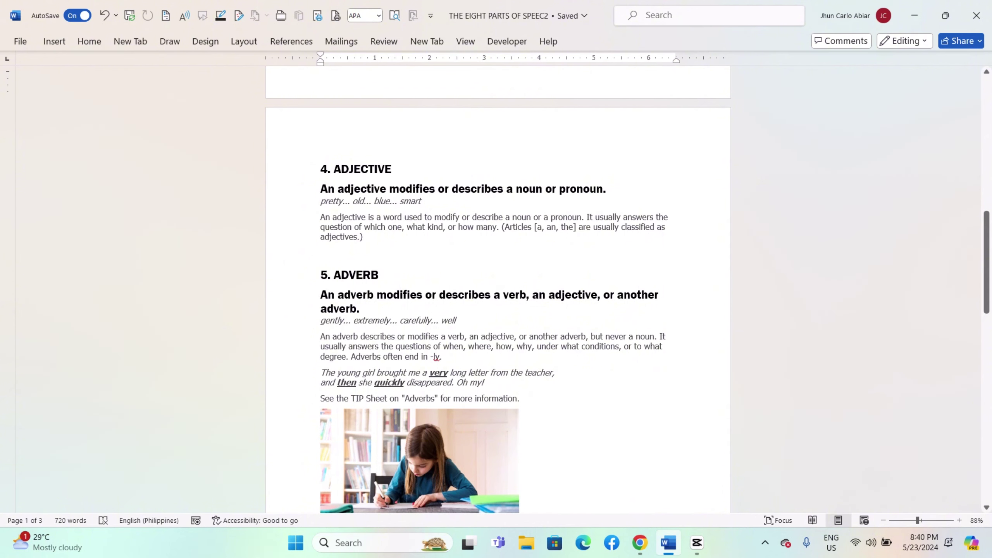
scroll(498, 289, "up", 5)
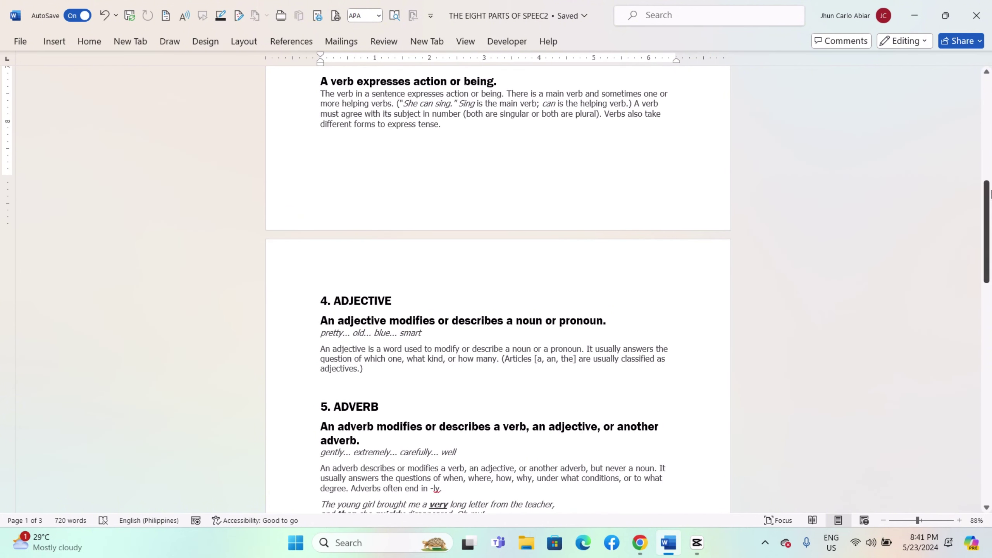
scroll(711, 231, "down", 5)
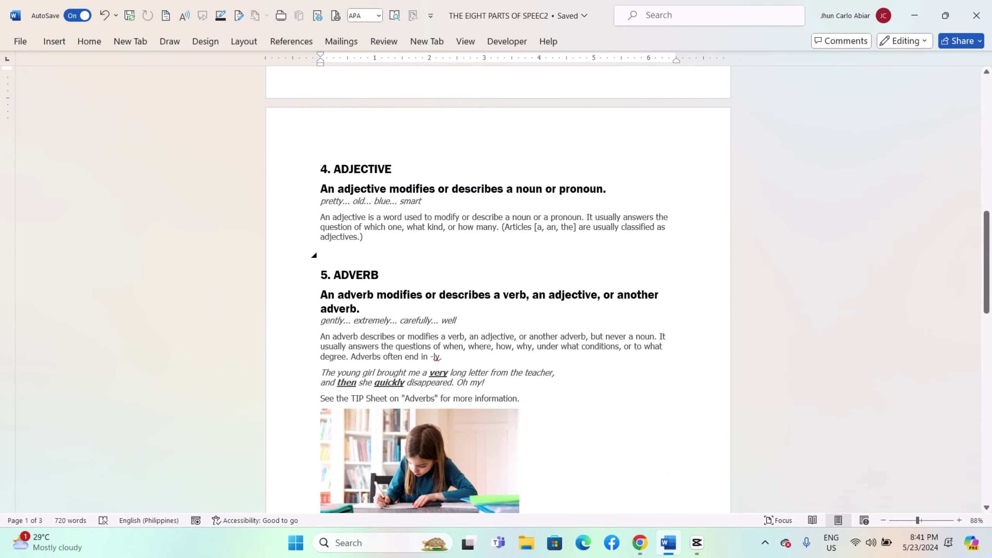
scroll(314, 254, "up", 20)
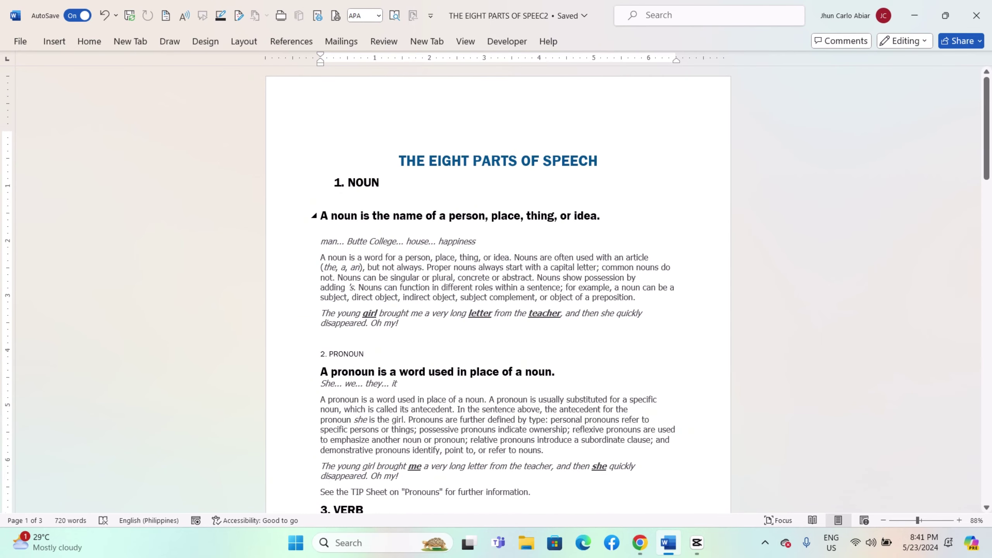
scroll(525, 234, "down", 4)
scroll(564, 233, "down", 15)
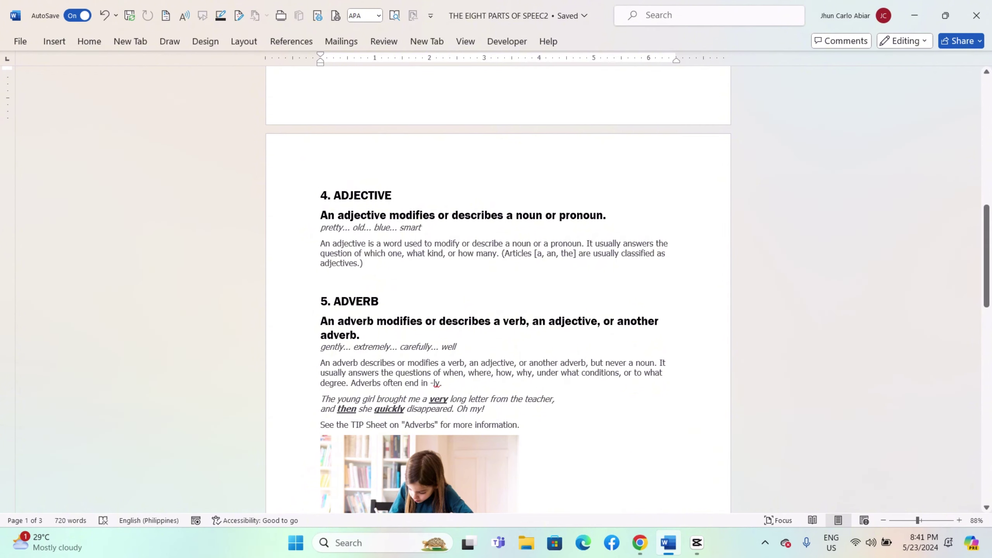
scroll(498, 289, "up", 3)
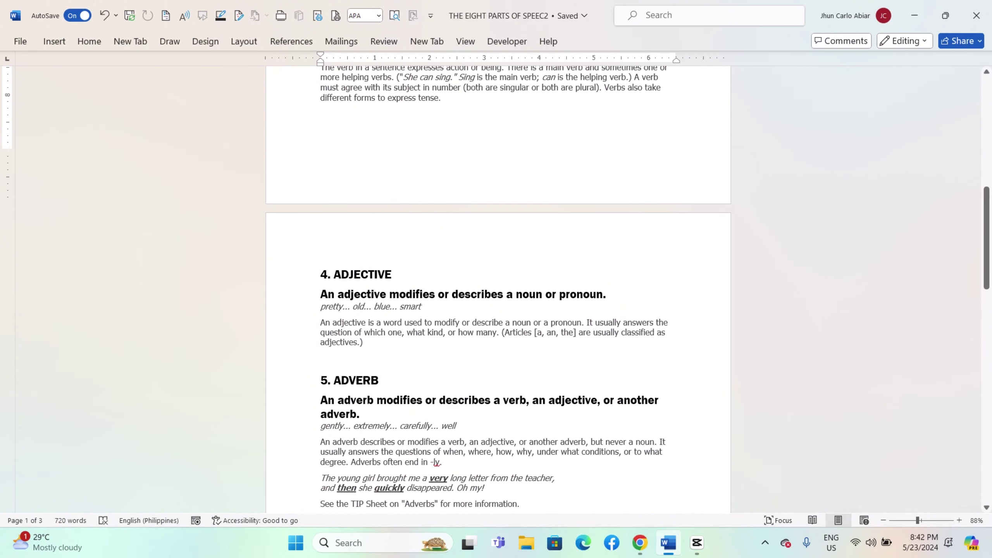
Enable Widow/Orphan control for the whole document and disable Keep with next, Keep lines together and Page break before
key("ctrl+a")
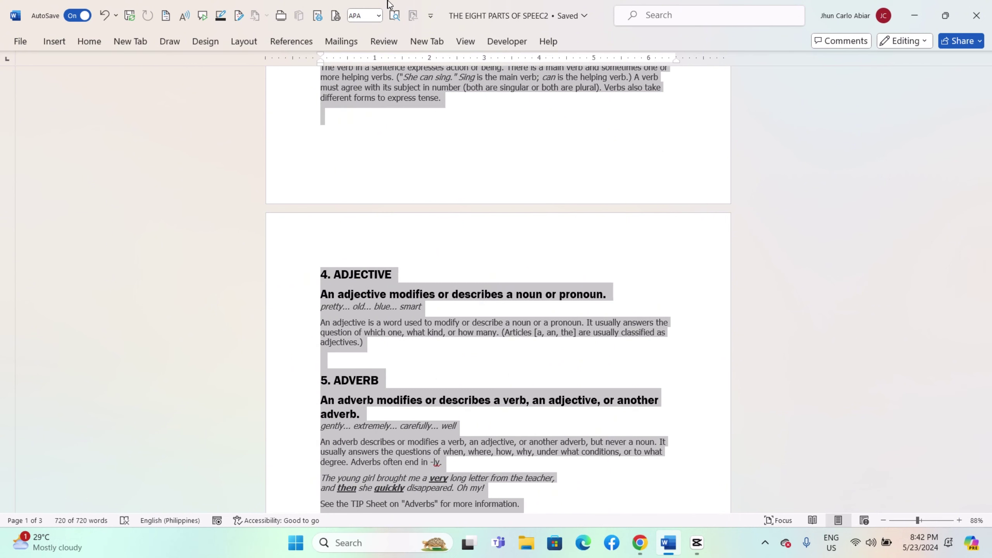
left_click(82, 44)
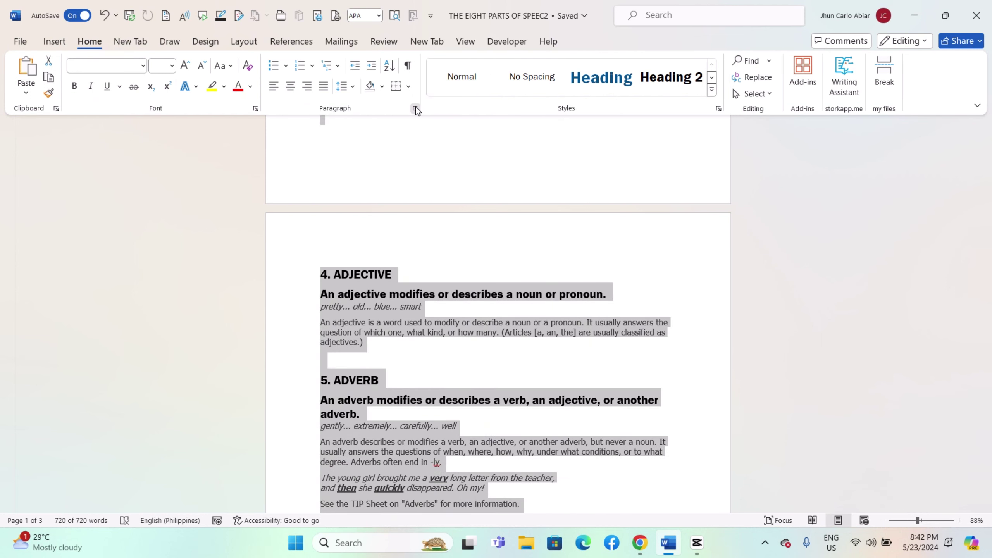
left_click(415, 109)
left_click(612, 82)
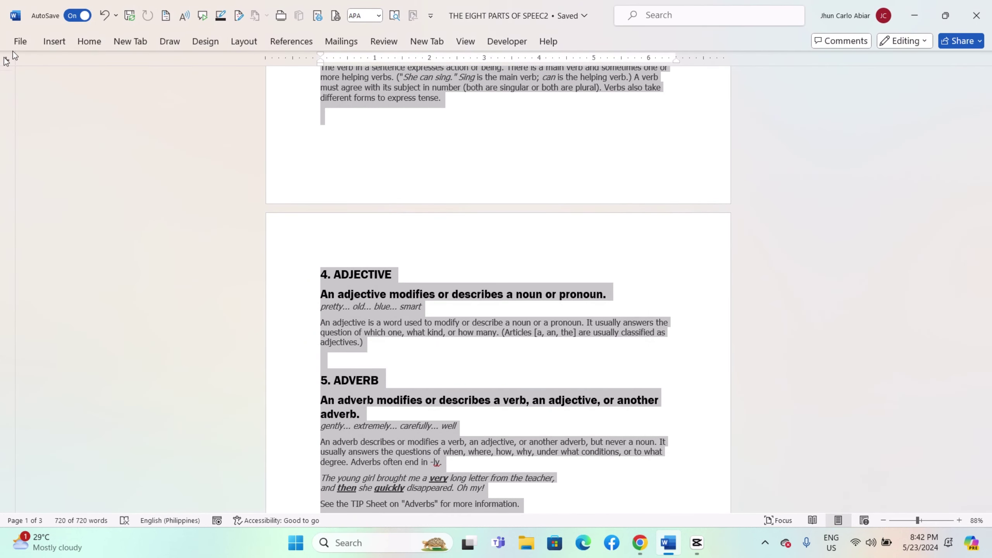
left_click(98, 44)
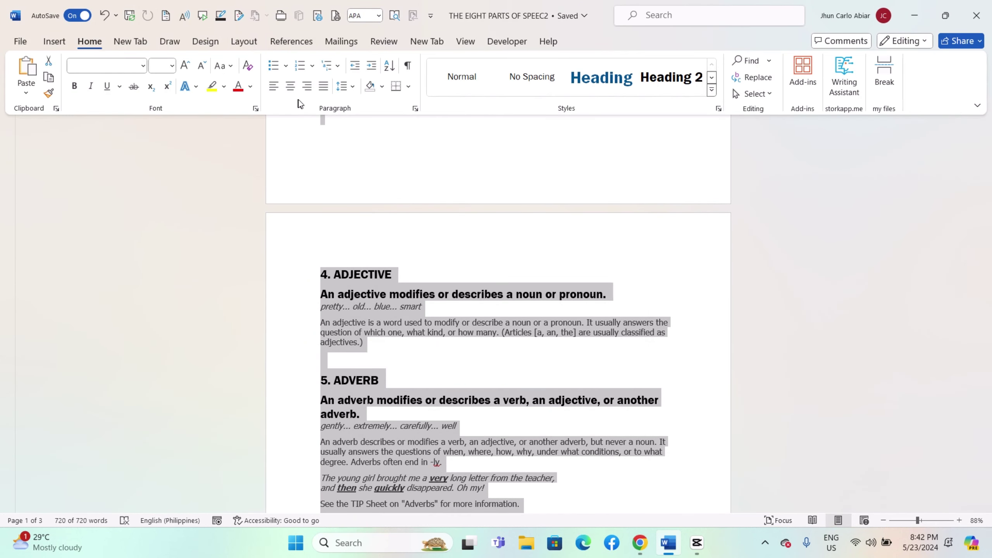
left_click(415, 109)
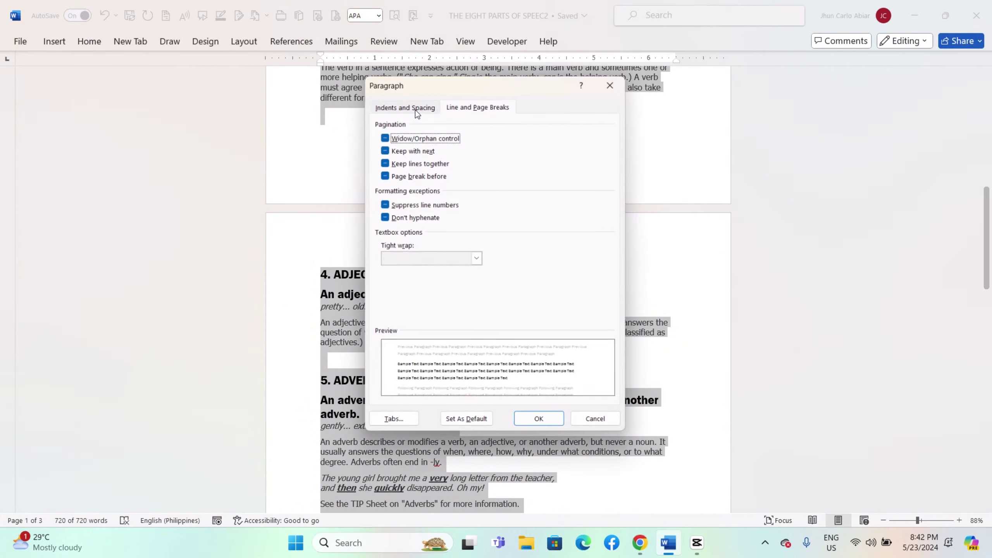
left_click(383, 136)
left_click(383, 149)
left_click(383, 161)
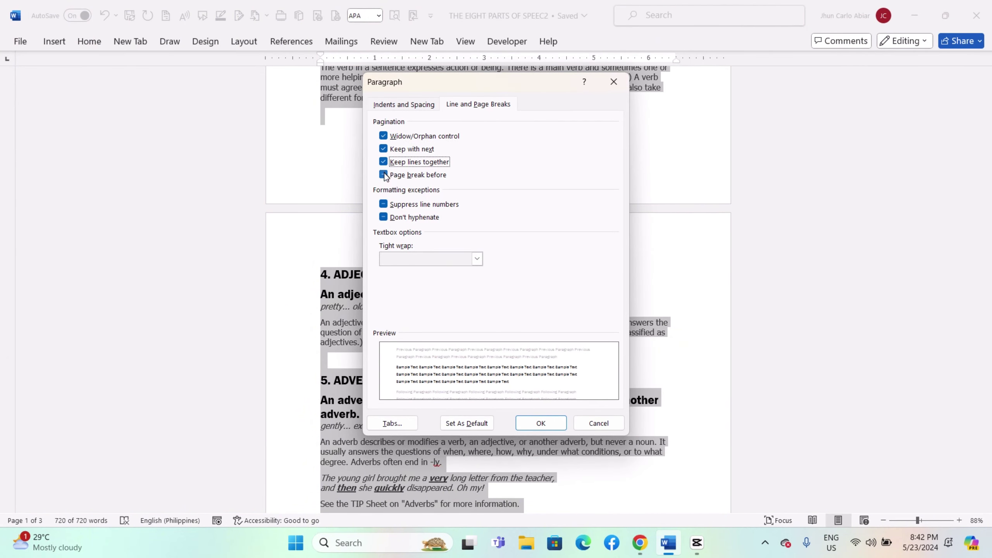
left_click(383, 175)
left_click(383, 175)
left_click(383, 161)
left_click(383, 148)
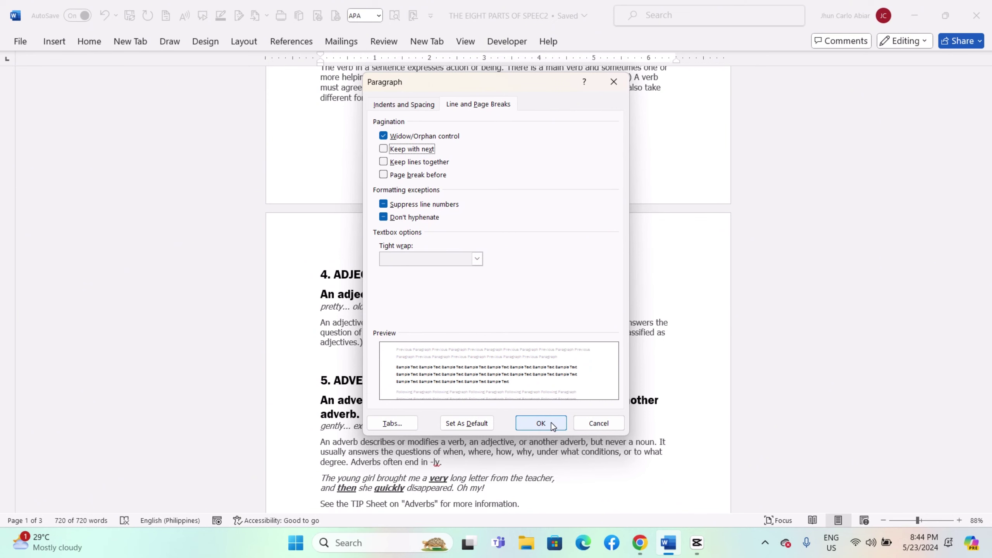
left_click(540, 423)
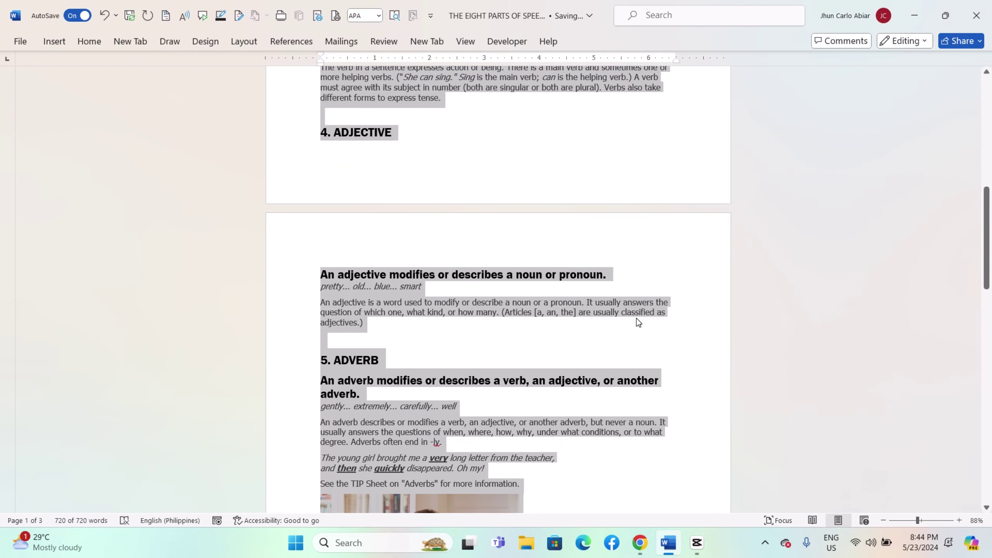
Deselect the text and examine the pagination of all sections, checking where headings fall relative to their paragraphs at the page breaks
scroll(636, 318, "down", 2)
left_click(597, 284)
scroll(597, 285, "up", 10)
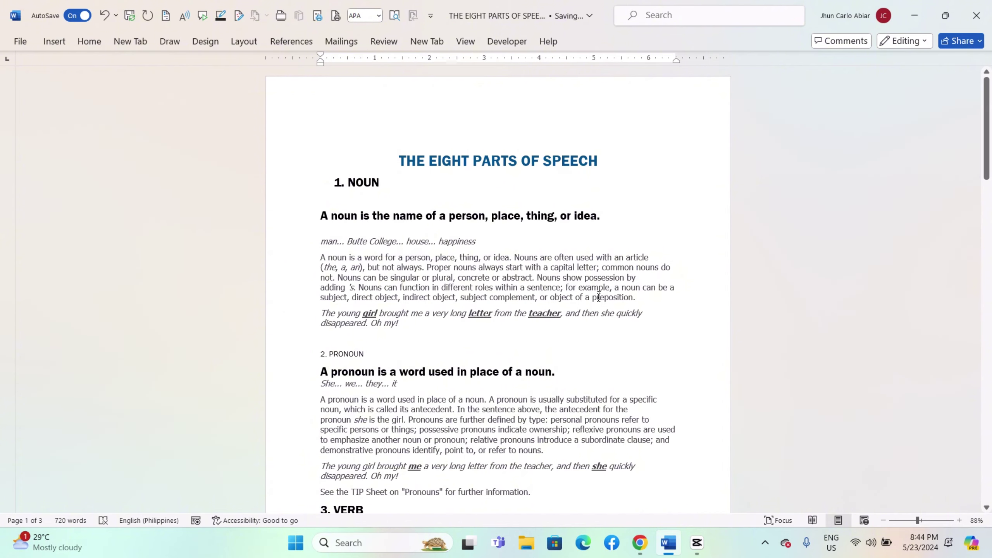
scroll(598, 296, "down", 9)
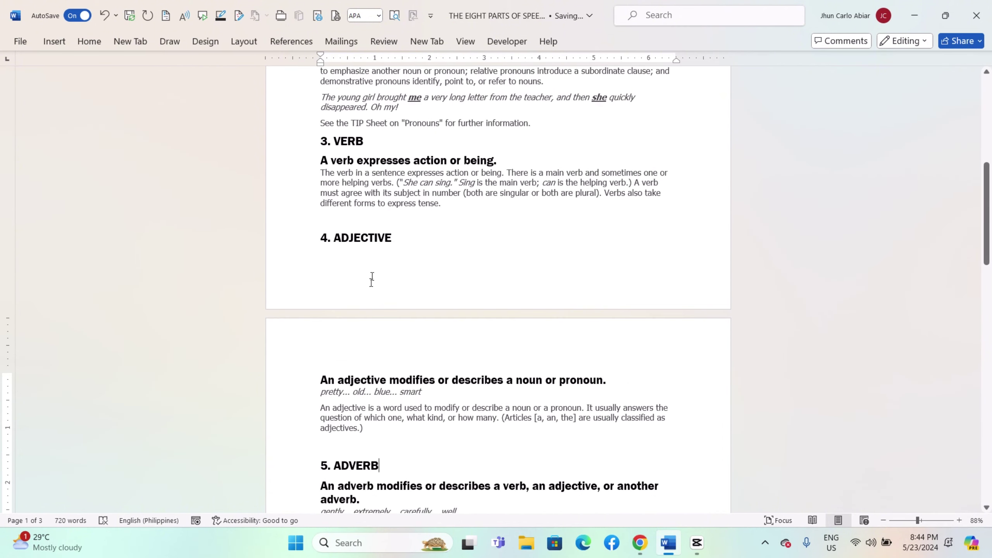
scroll(390, 284, "down", 11)
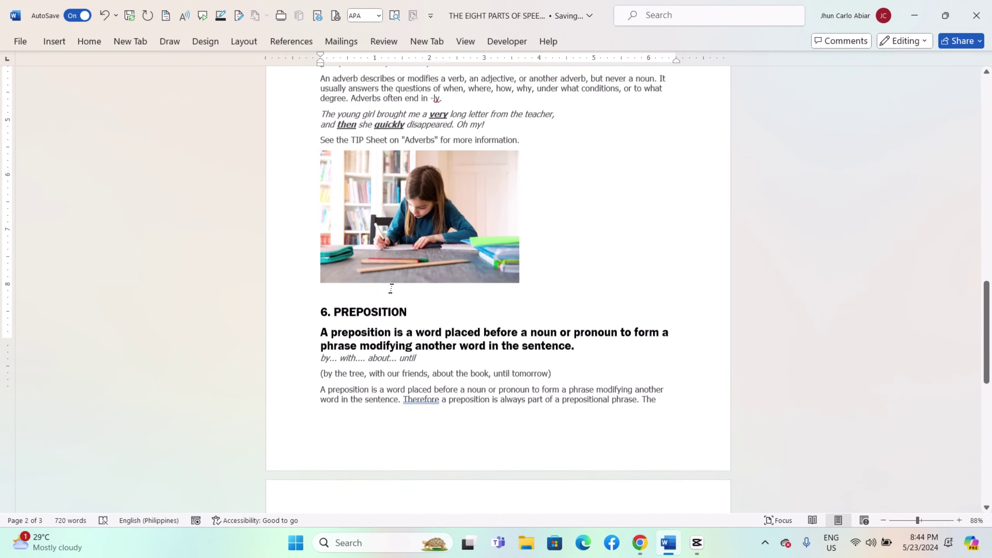
scroll(391, 288, "down", 12)
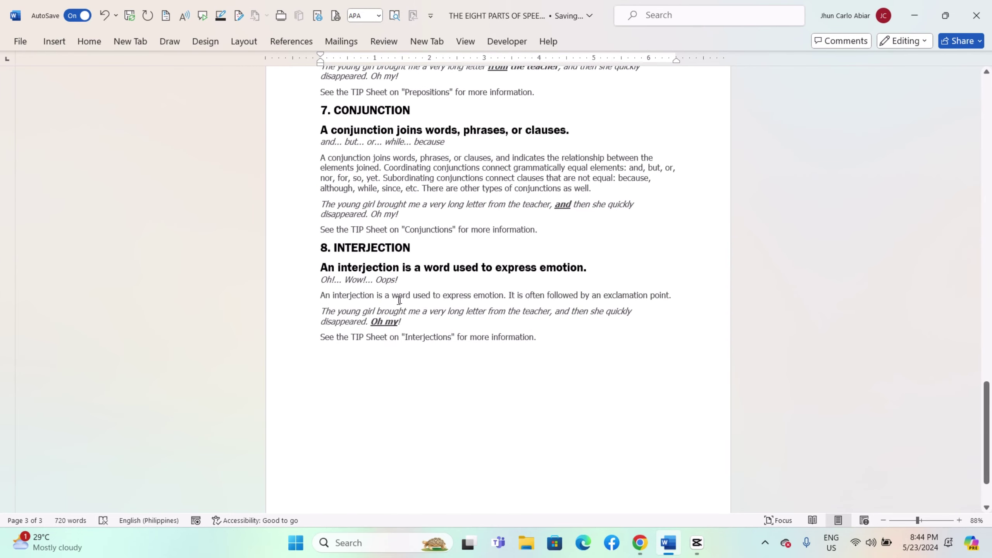
scroll(399, 300, "up", 20)
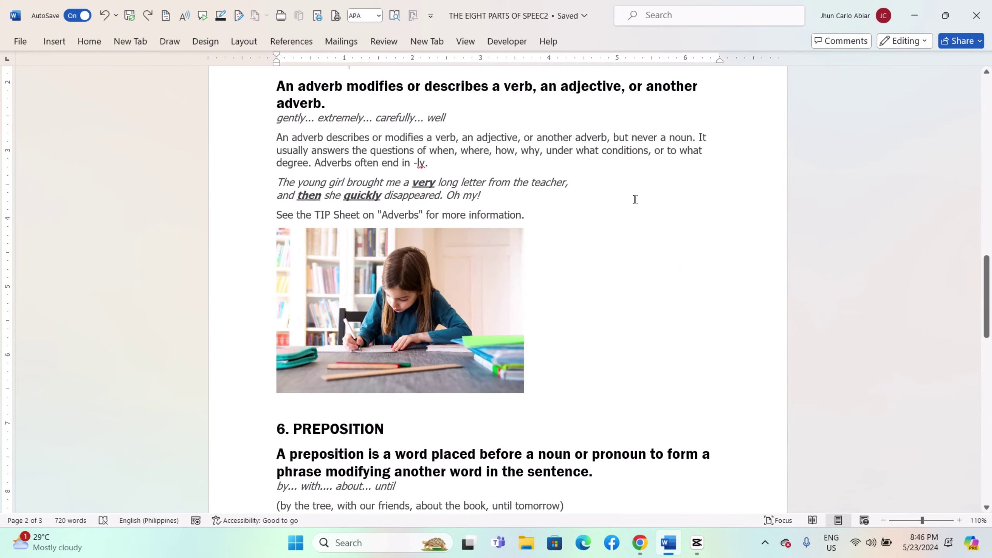
scroll(408, 148, "down", 2)
scroll(347, 157, "up", 20)
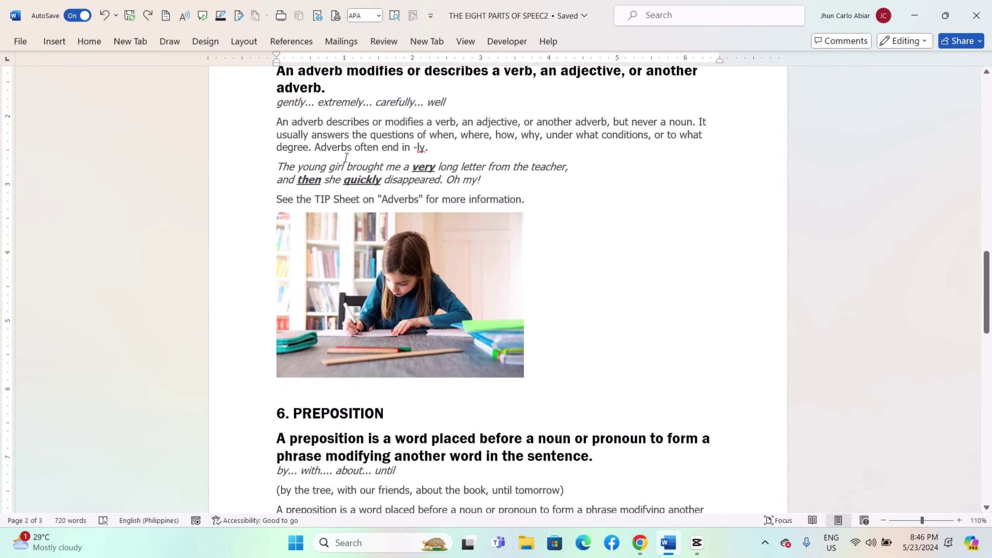
scroll(456, 120, "up", 4)
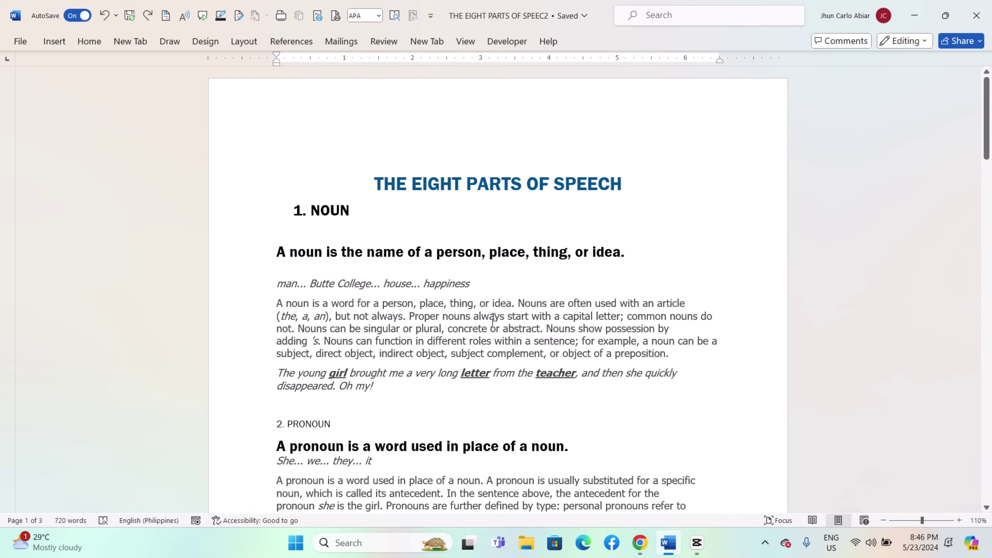
Select together the NOUN, VERB, ADJECTIVE and ADVERB headings and the bold definition lines under NOUN, PRONOUN and VERB
mouse_move(287, 213)
left_click_drag(297, 210, 360, 212)
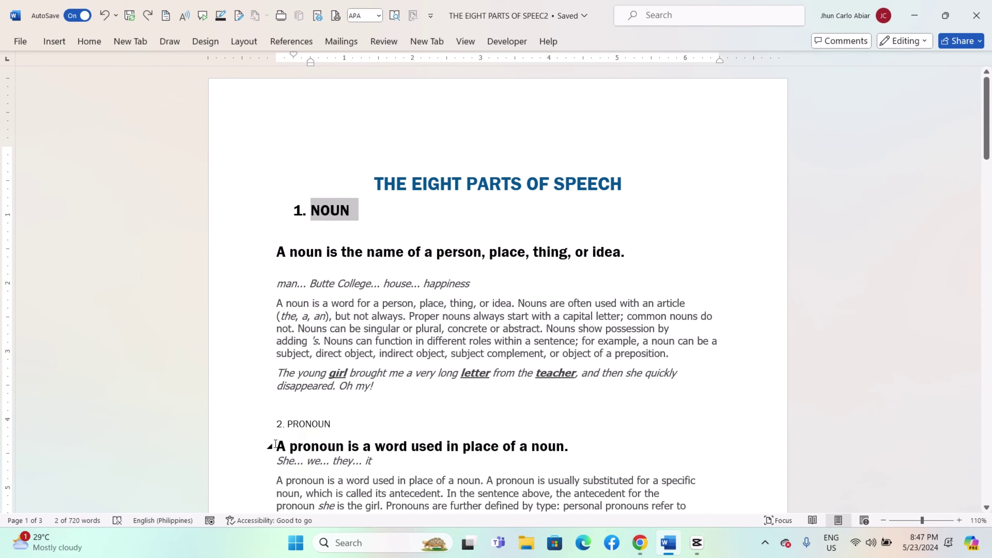
left_click_drag(273, 445, 561, 443)
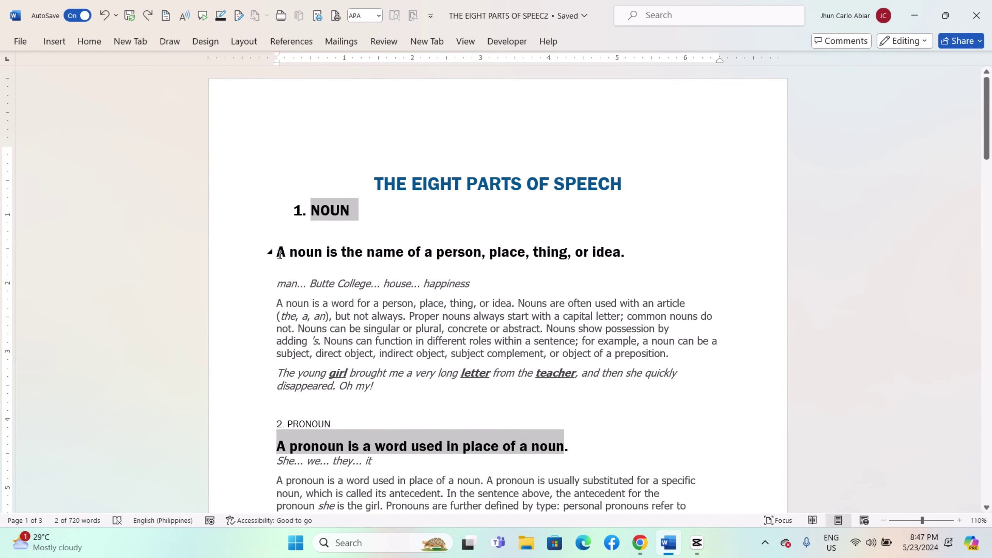
left_click_drag(275, 253, 631, 258)
scroll(386, 313, "down", 6)
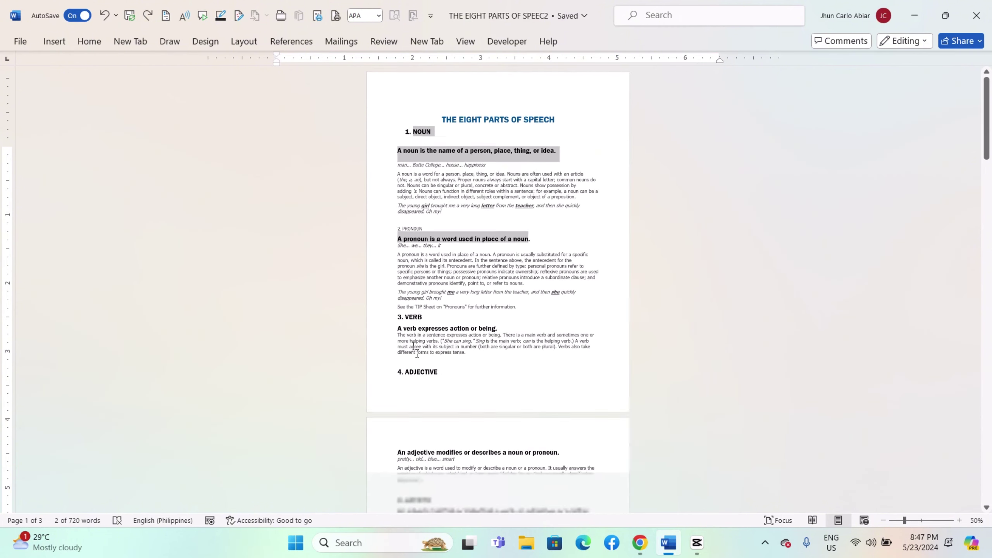
left_click_drag(436, 307, 504, 322)
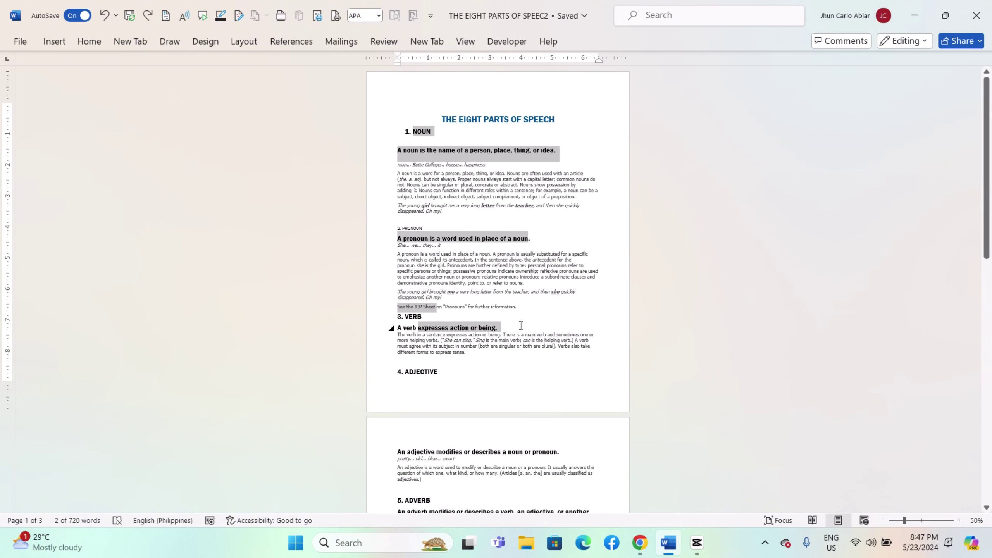
left_click(522, 326)
left_click_drag(426, 317, 375, 318)
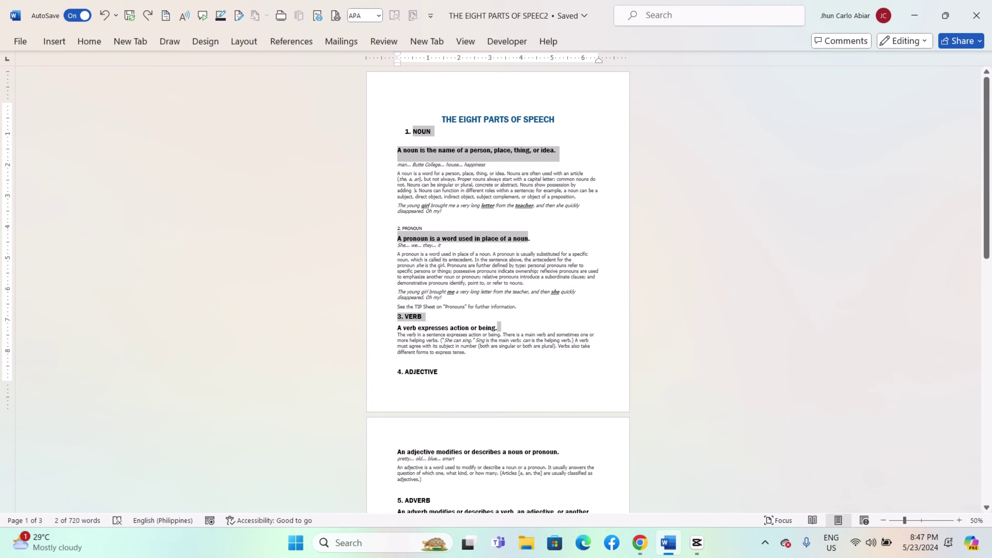
left_click(391, 327)
left_click(391, 372)
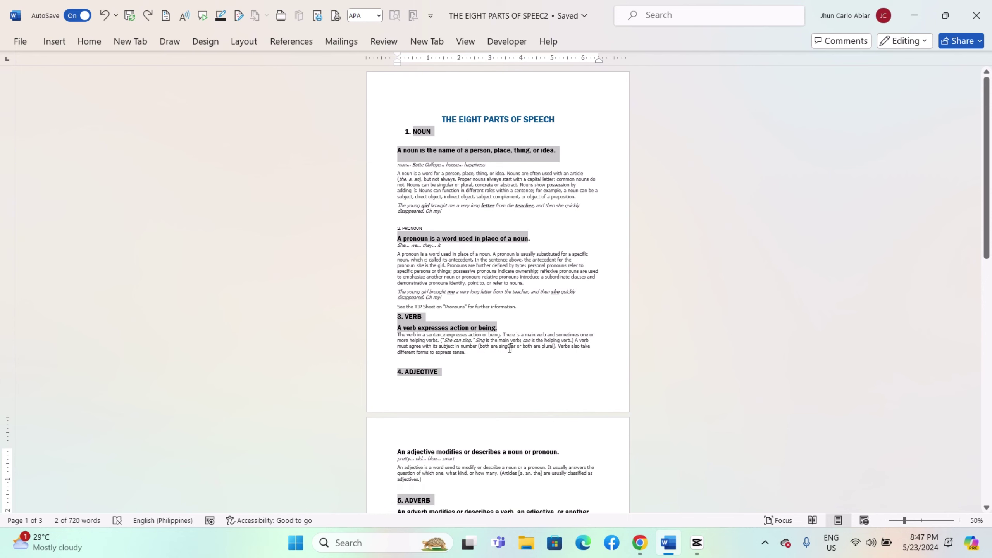
Disable Widow/Orphan control and enable Keep with next for the selected headings and the highlighted bullet that defines a preposition
scroll(510, 347, "up", 2)
scroll(511, 347, "up", 1)
scroll(511, 347, "down", 4)
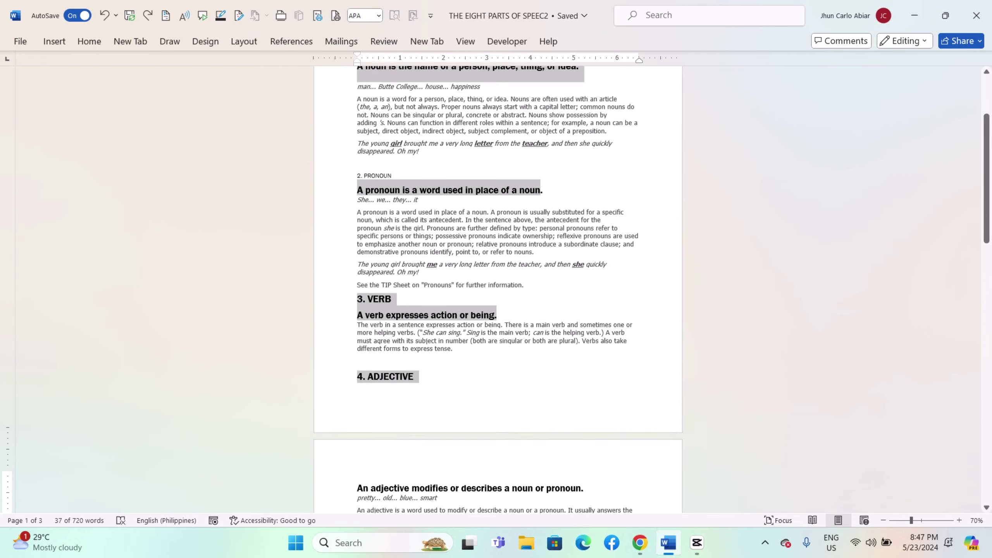
scroll(512, 347, "up", 2)
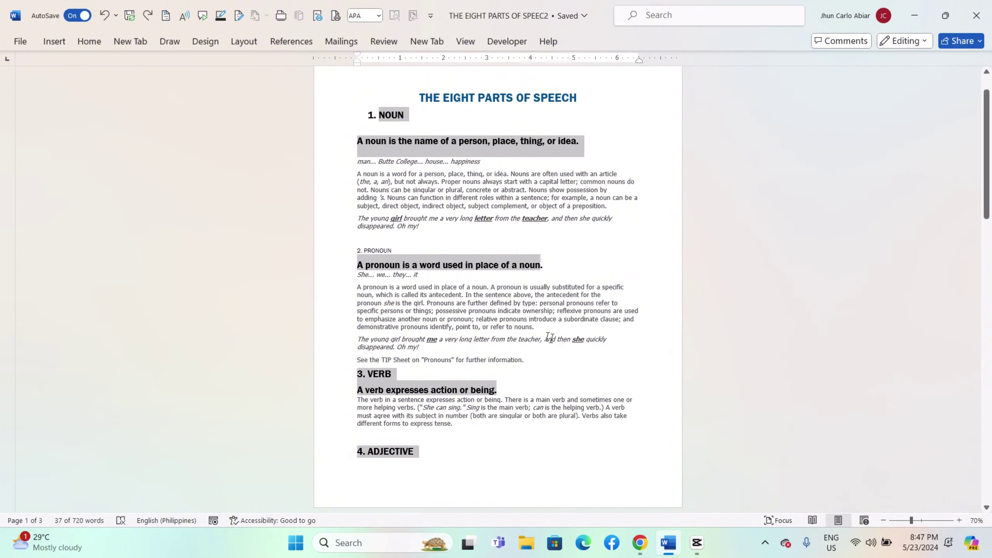
left_click(90, 41)
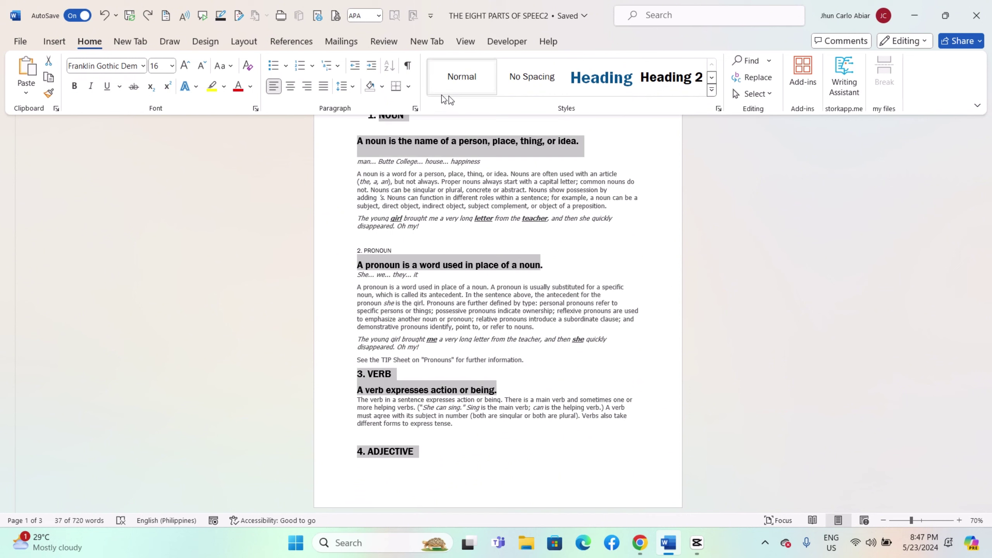
left_click(415, 108)
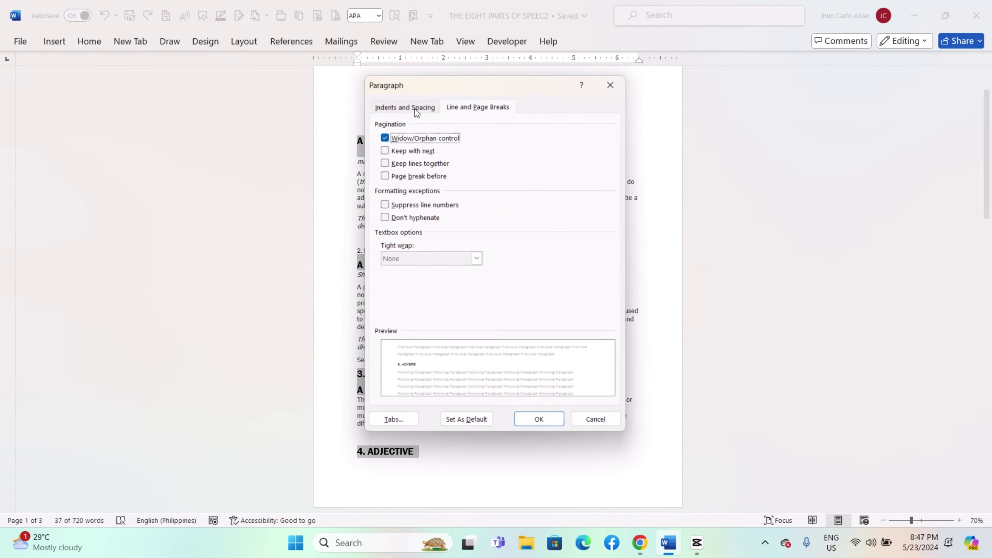
left_click(383, 135)
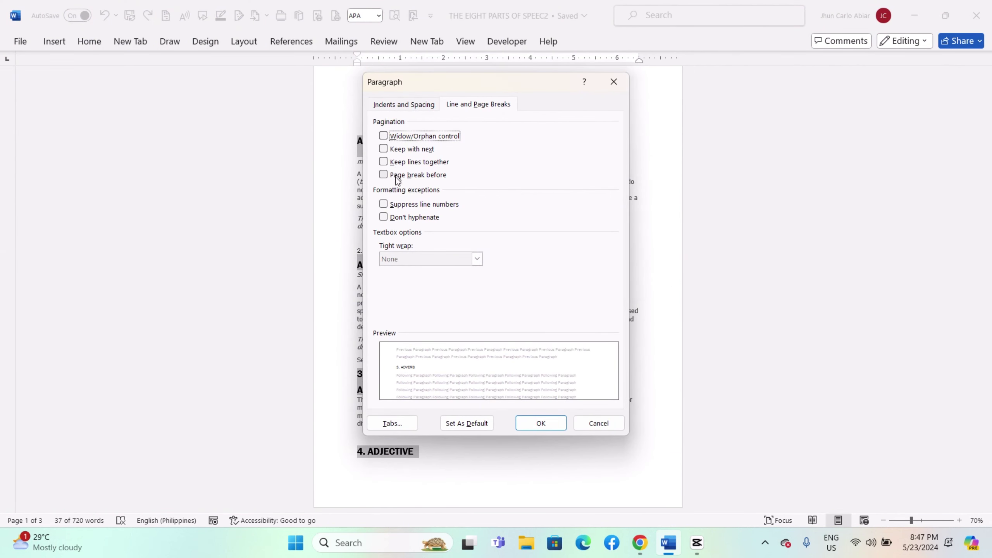
left_click(384, 149)
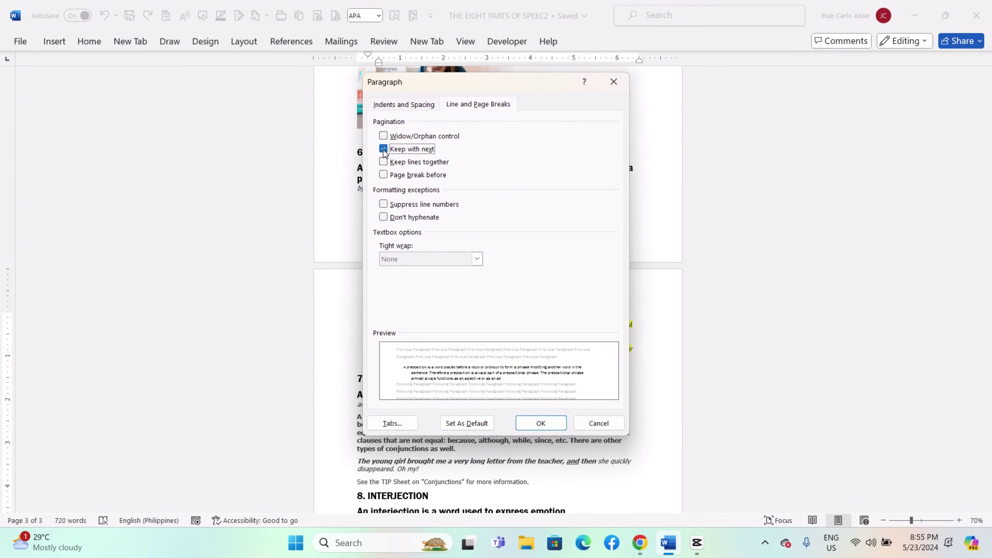
left_click(541, 424)
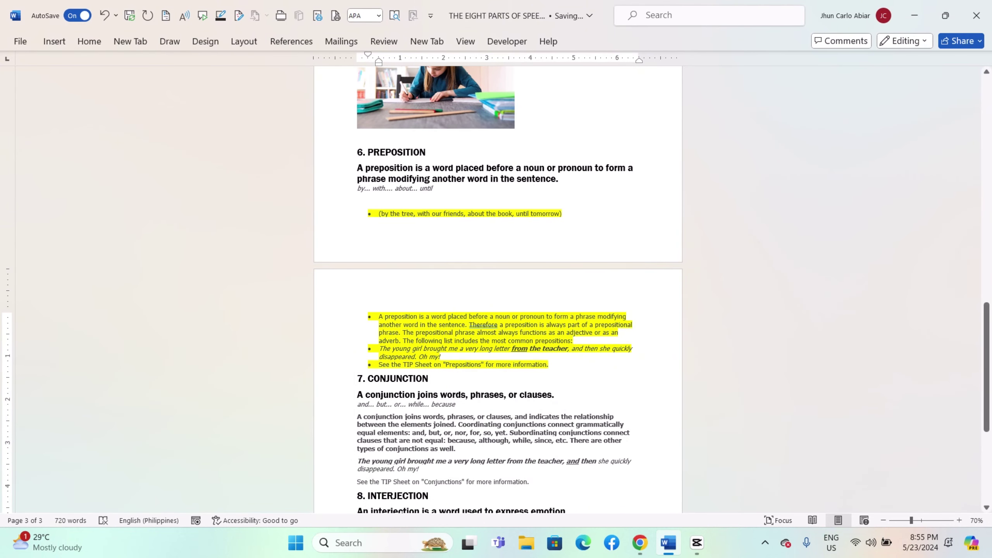
Check the page break inside the PREPOSITION section and apply Keep with next to its highlighted bullets
left_click(623, 234)
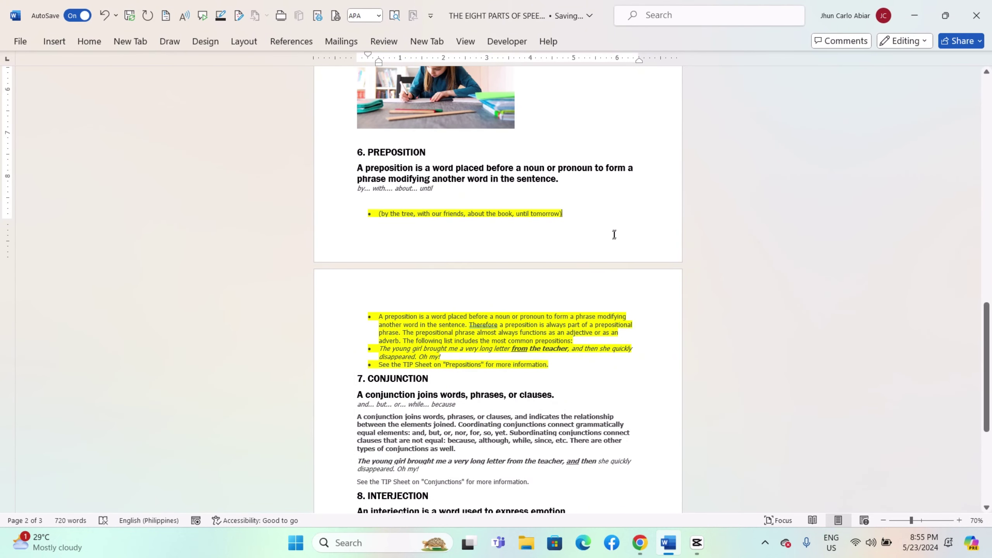
scroll(498, 289, "down", 3)
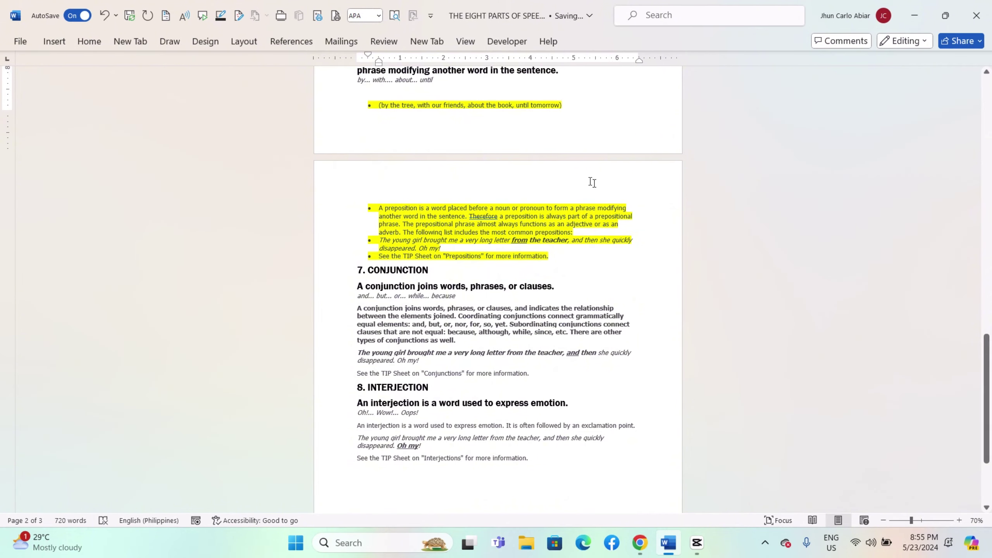
scroll(591, 182, "up", 3)
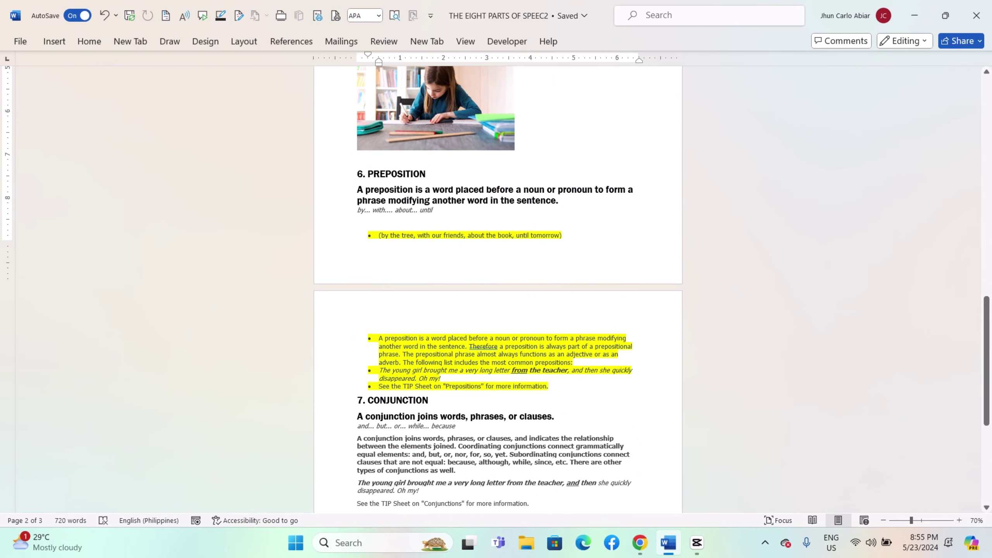
scroll(498, 289, "down", 1)
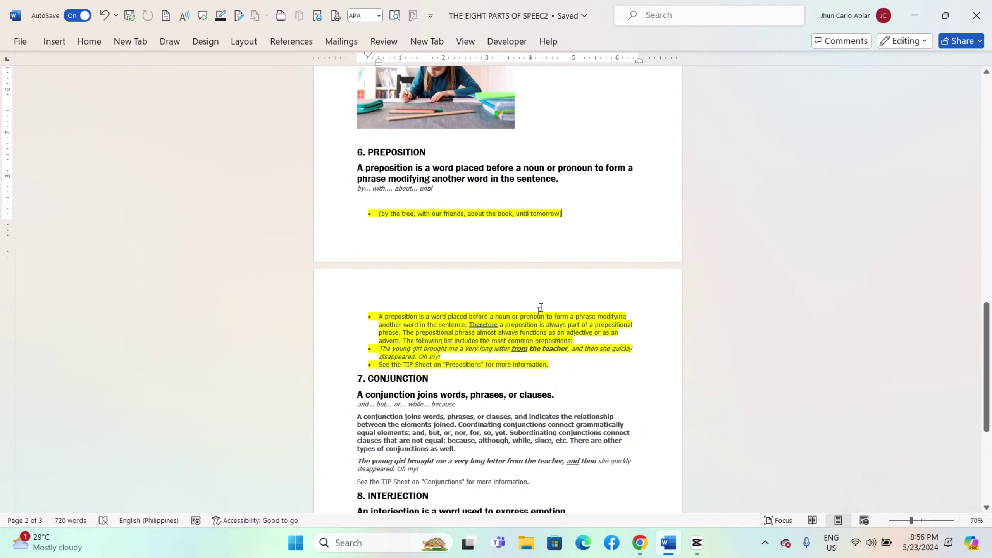
scroll(538, 308, "down", 4)
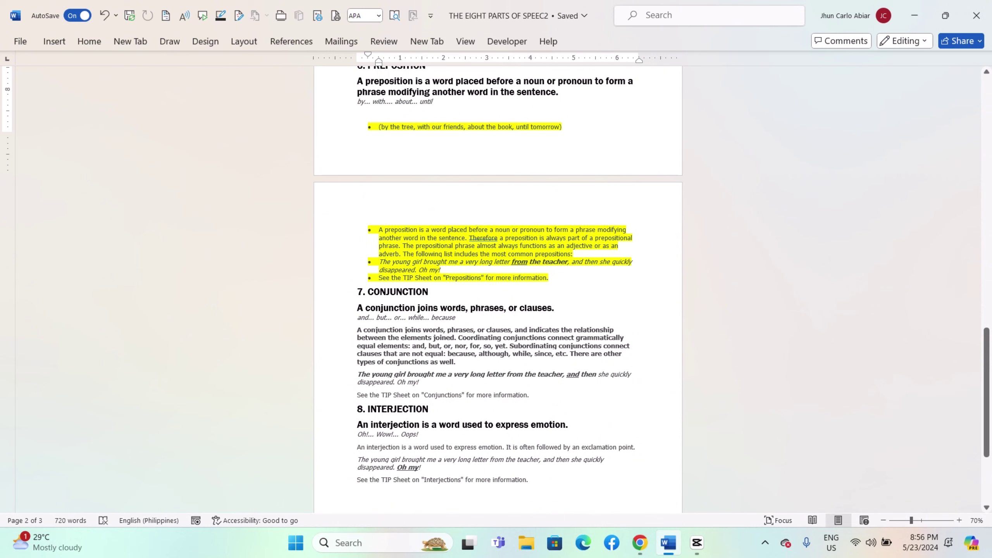
scroll(569, 257, "up", 3)
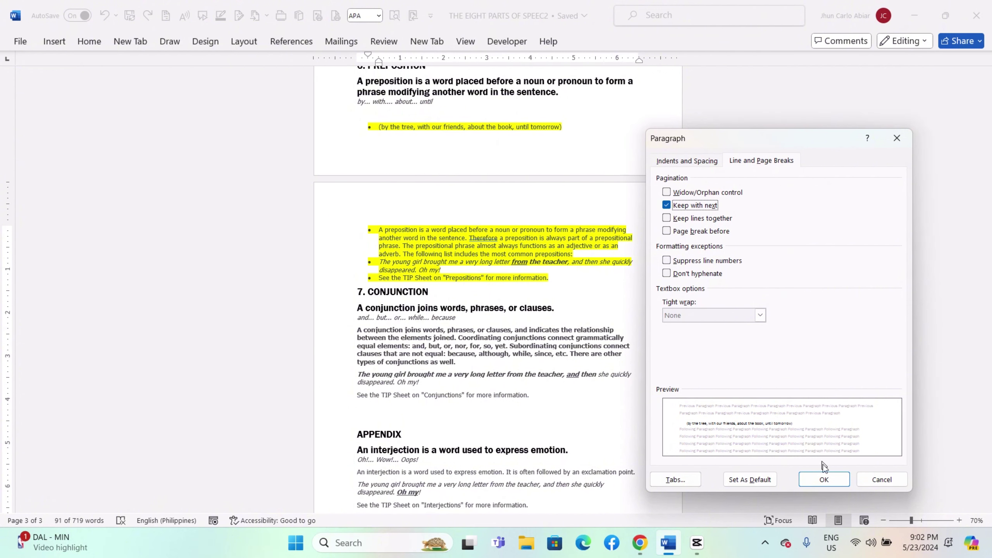
left_click(822, 479)
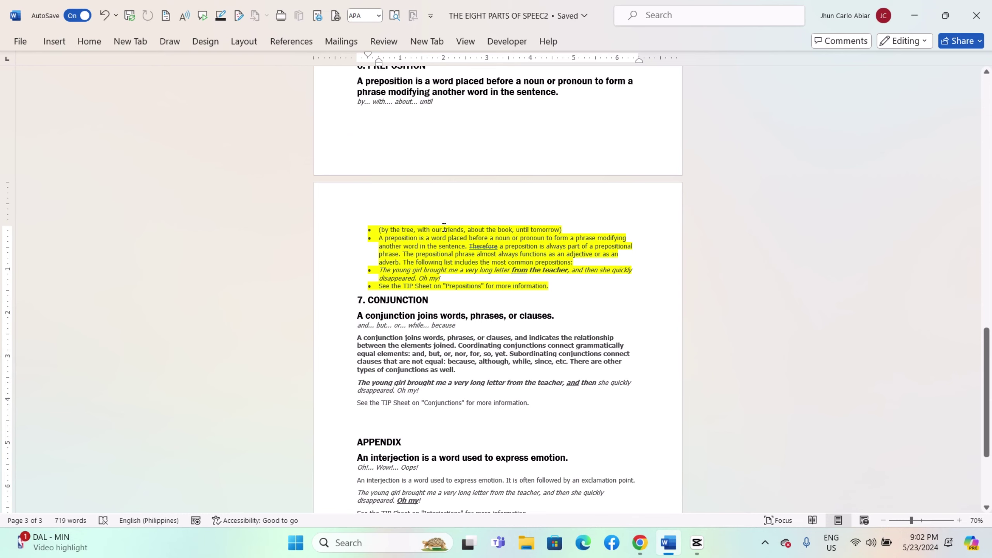
Enable Page break before and disable Widow/Orphan control for the APPENDIX heading
scroll(361, 417, "down", 2)
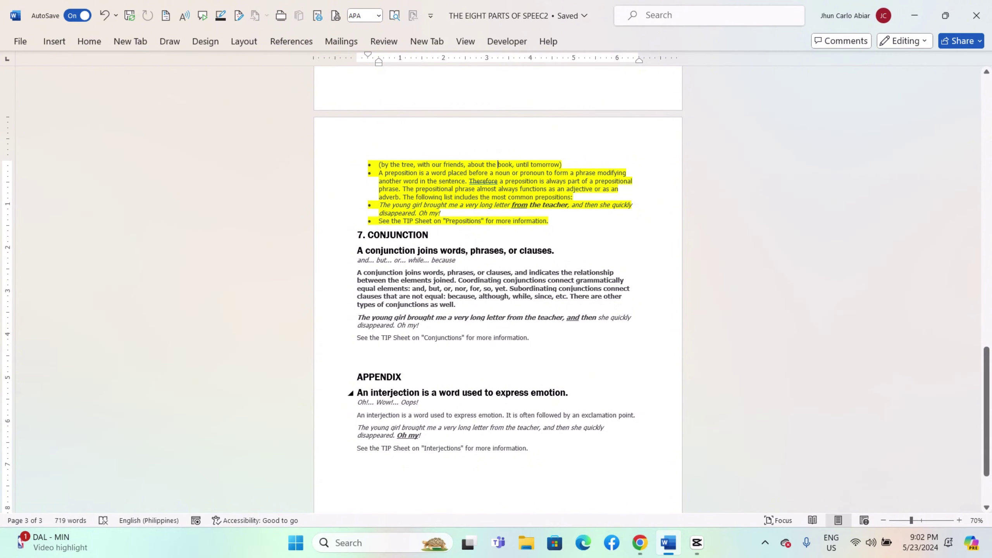
left_click(381, 378)
double_click(381, 377)
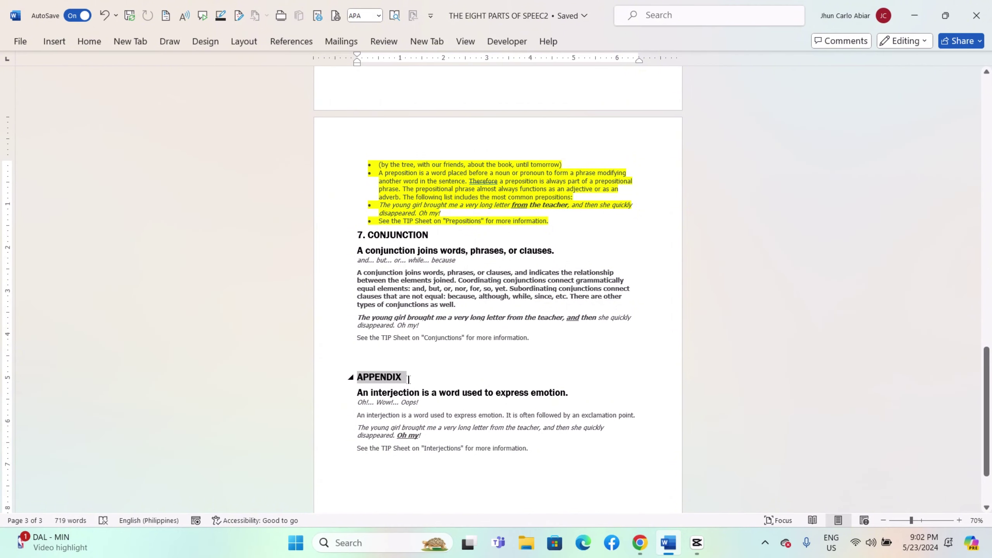
left_click(93, 43)
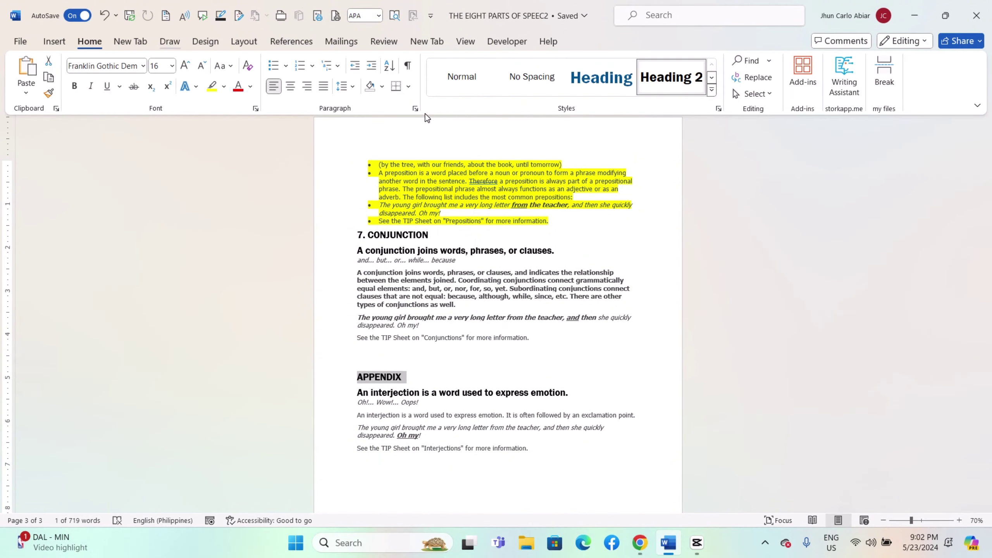
left_click(412, 108)
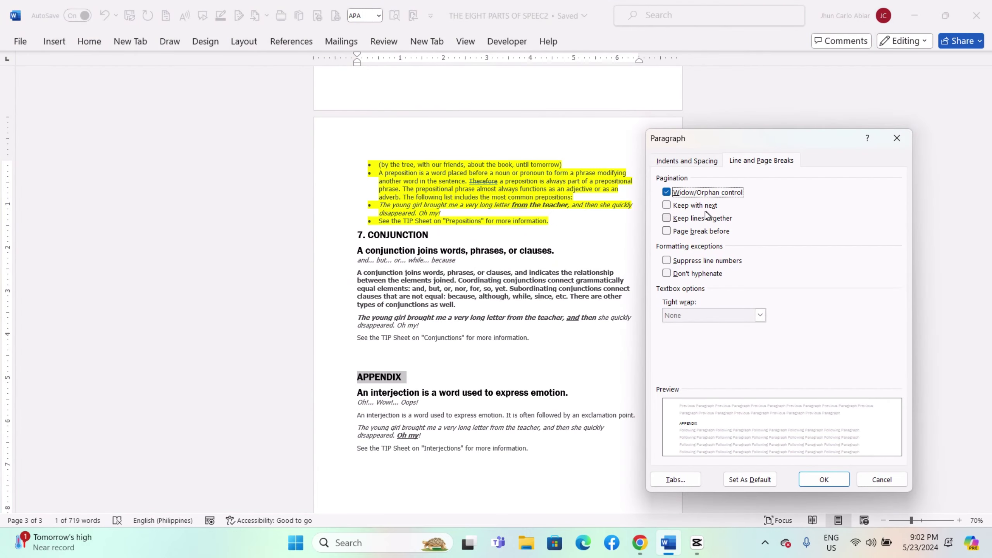
left_click(667, 231)
left_click(666, 193)
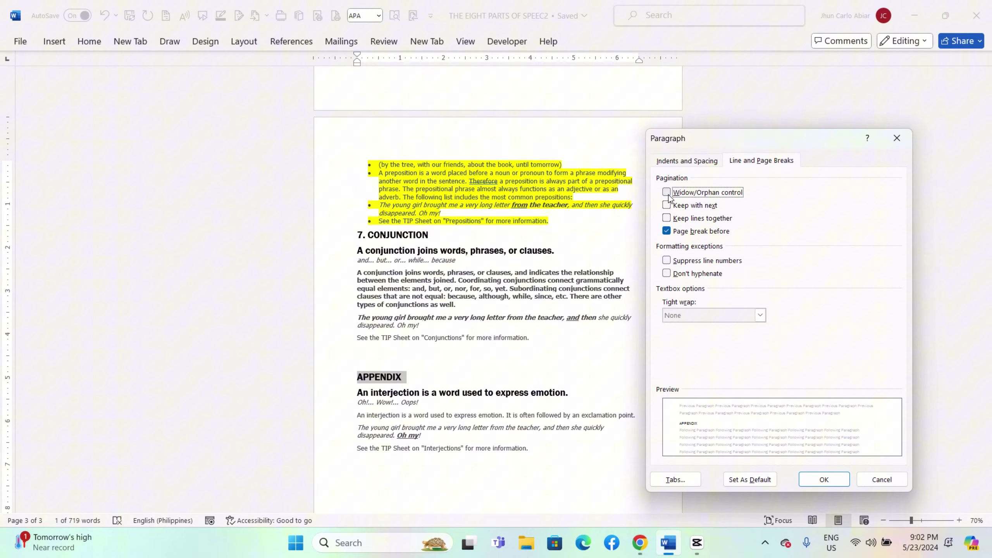
left_click(823, 479)
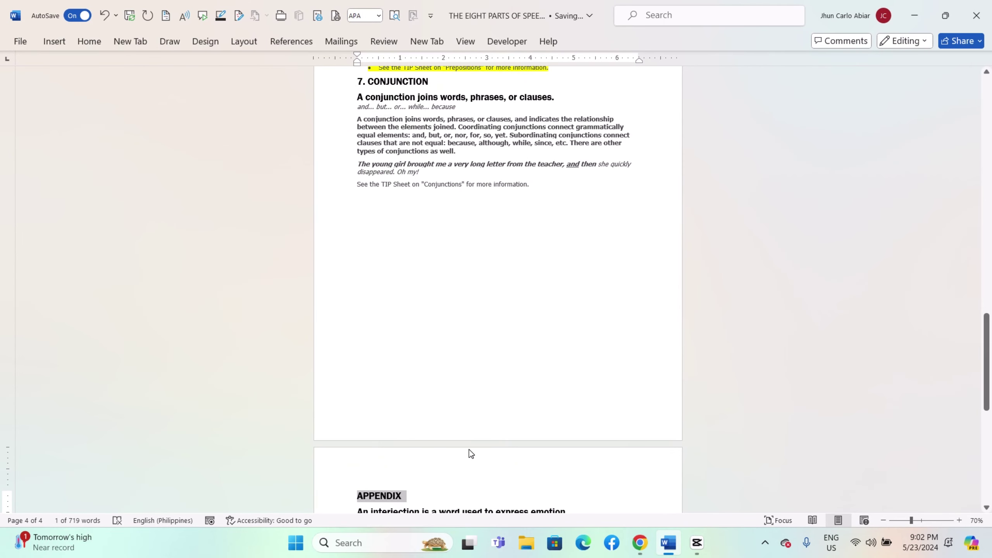
Examine the page break between the CONJUNCTION section and the APPENDIX heading
scroll(473, 454, "down", 2)
scroll(488, 431, "down", 2)
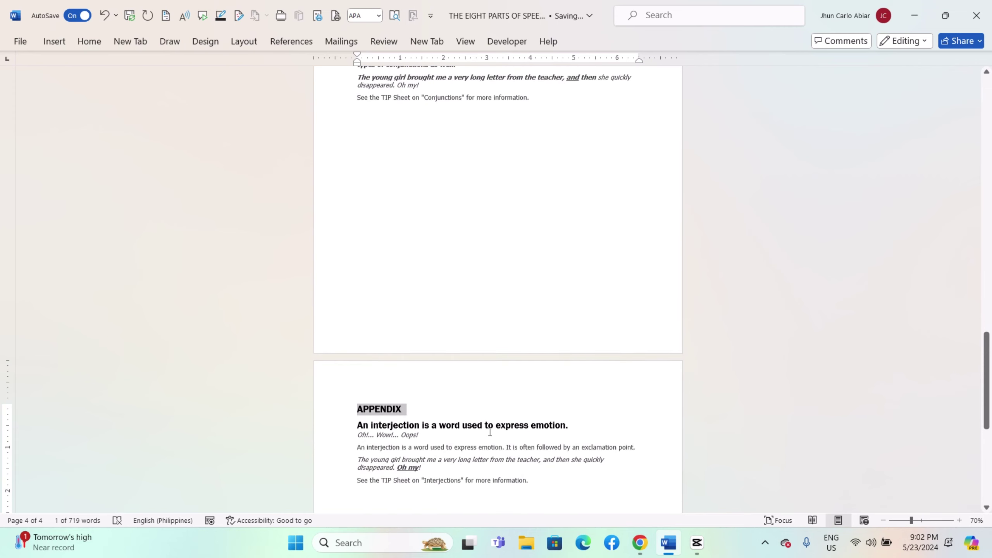
scroll(486, 429, "up", 2)
scroll(489, 434, "down", 1)
scroll(445, 98, "down", 2)
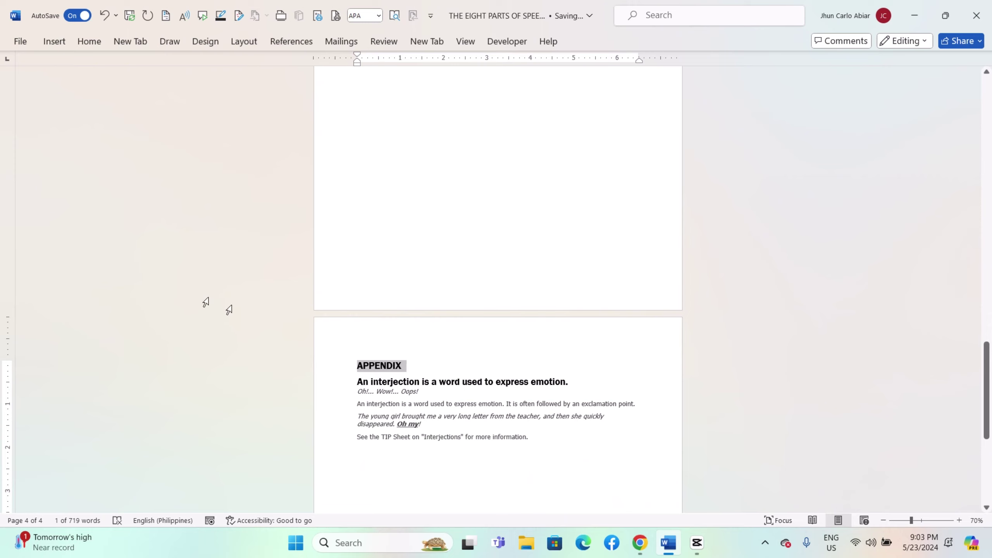
scroll(346, 289, "down", 2)
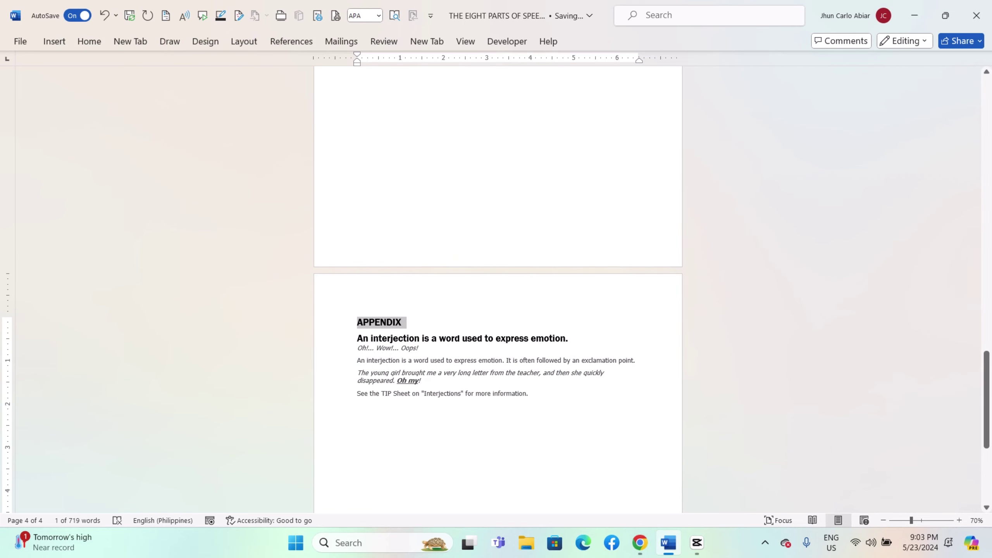
scroll(498, 289, "up", 1)
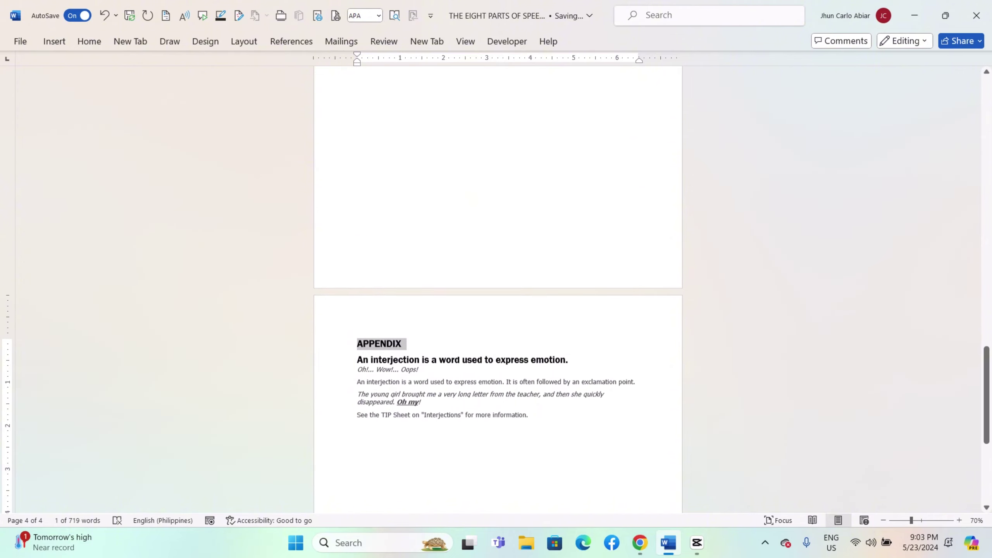
scroll(497, 289, "down", 2)
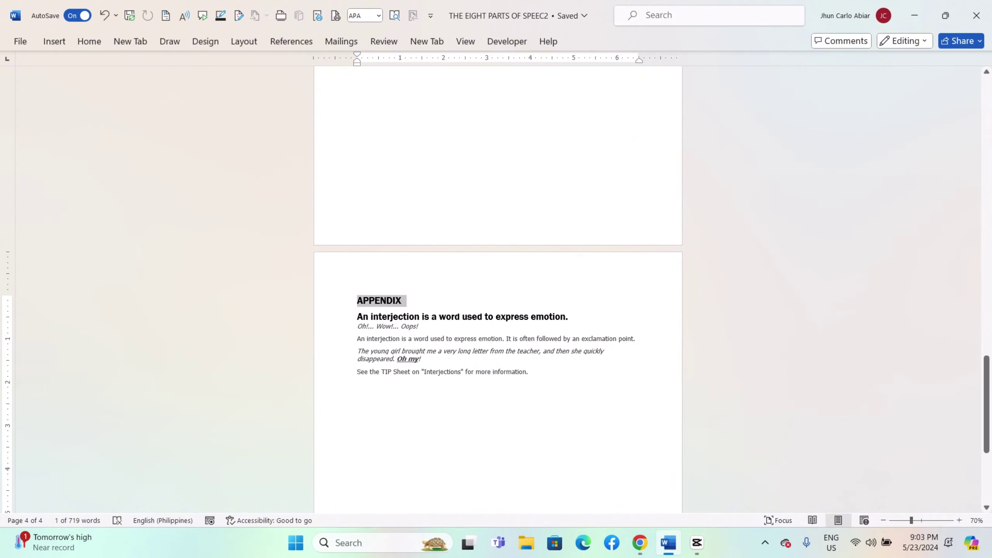
scroll(597, 195, "down", 1)
scroll(562, 195, "up", 4)
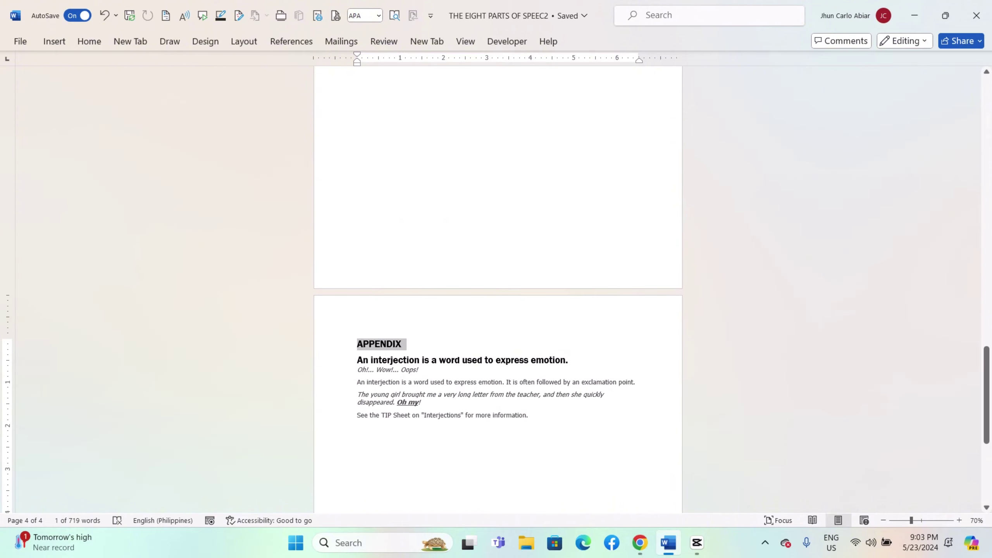
scroll(631, 292, "down", 2)
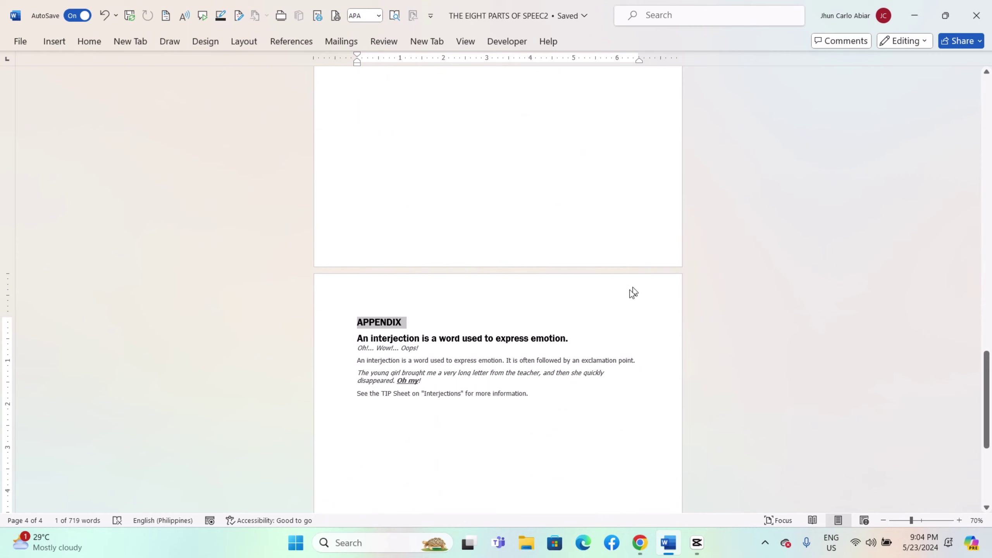
Deselect the APPENDIX heading, recheck the page break above it and return to the first page of the document
left_click(579, 331)
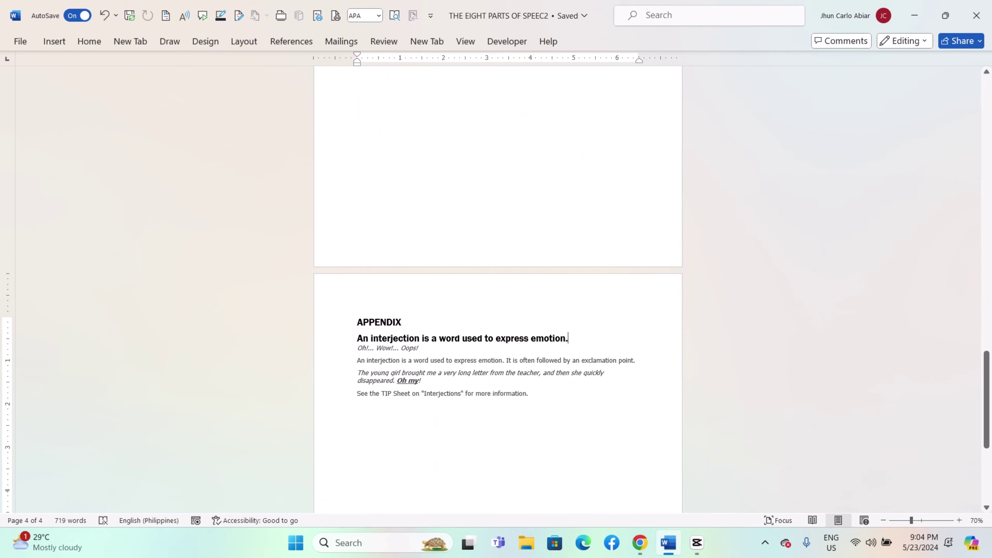
scroll(498, 289, "up", 2)
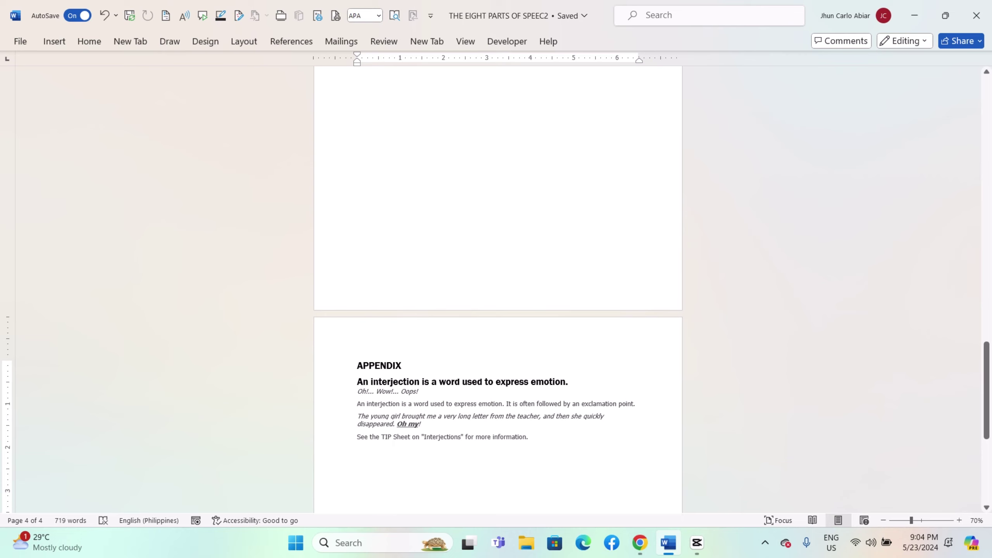
scroll(505, 291, "up", 3)
scroll(504, 292, "down", 2)
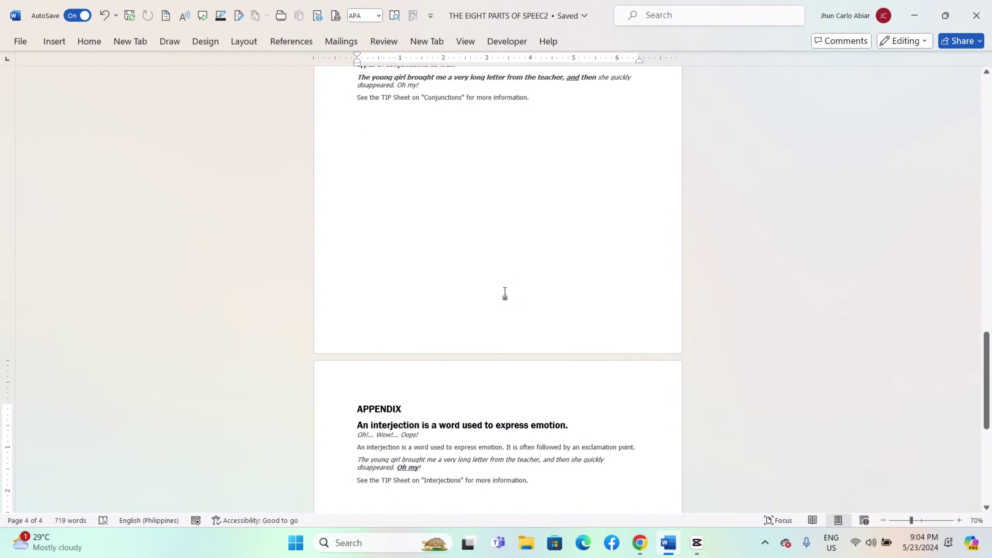
scroll(504, 292, "down", 2)
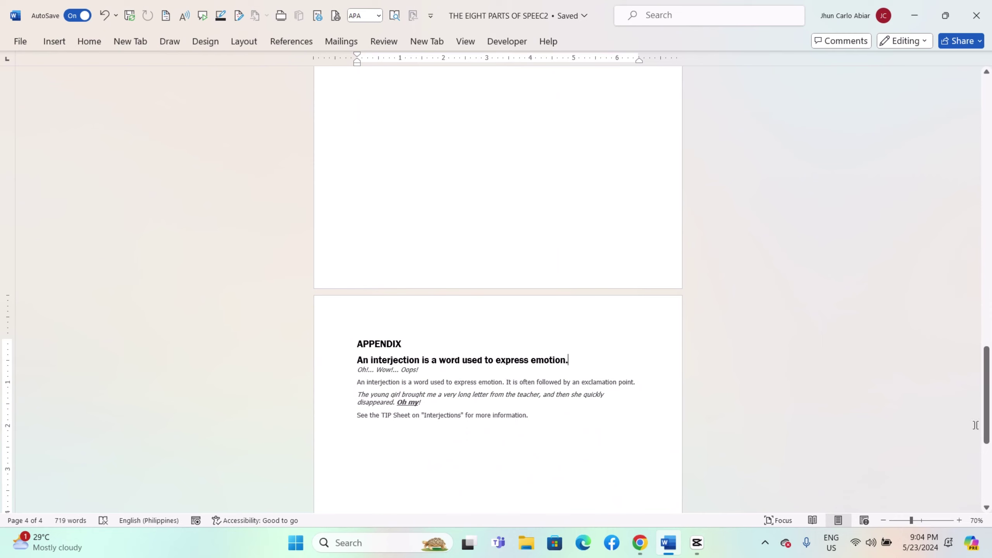
left_click_drag(986, 429, 987, 254)
scroll(811, 291, "up", 10)
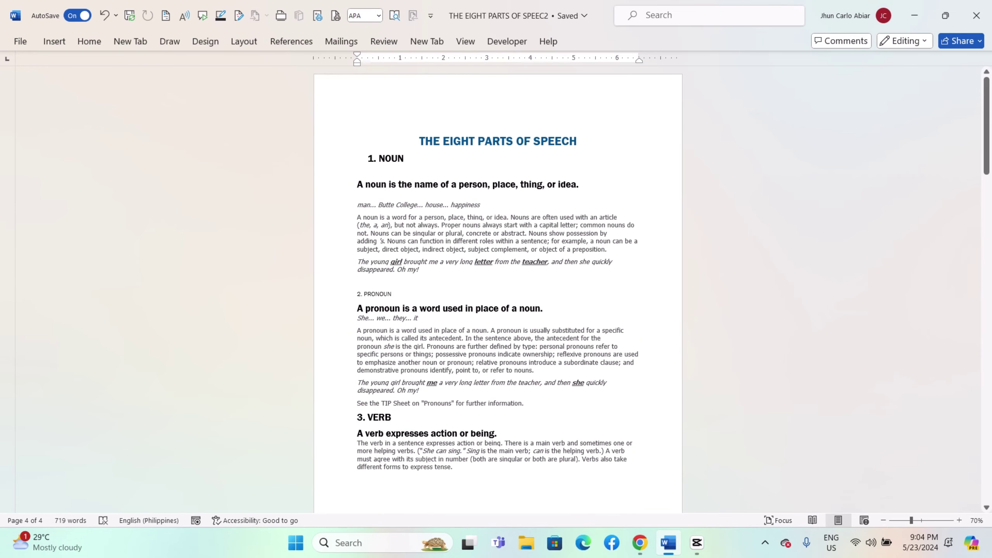